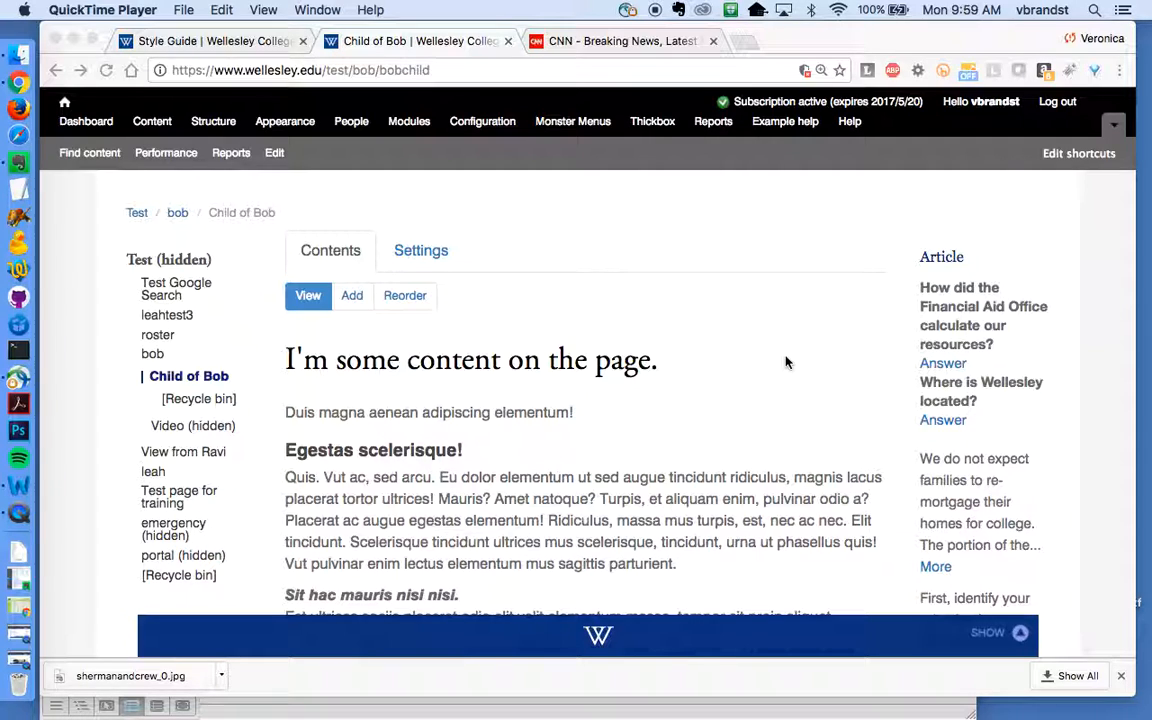
- Open the main content item of the Child of Bob page for editing
{"action": "scroll", "coordinate": [786, 362], "scroll_direction": "down", "scroll_amount": 1}
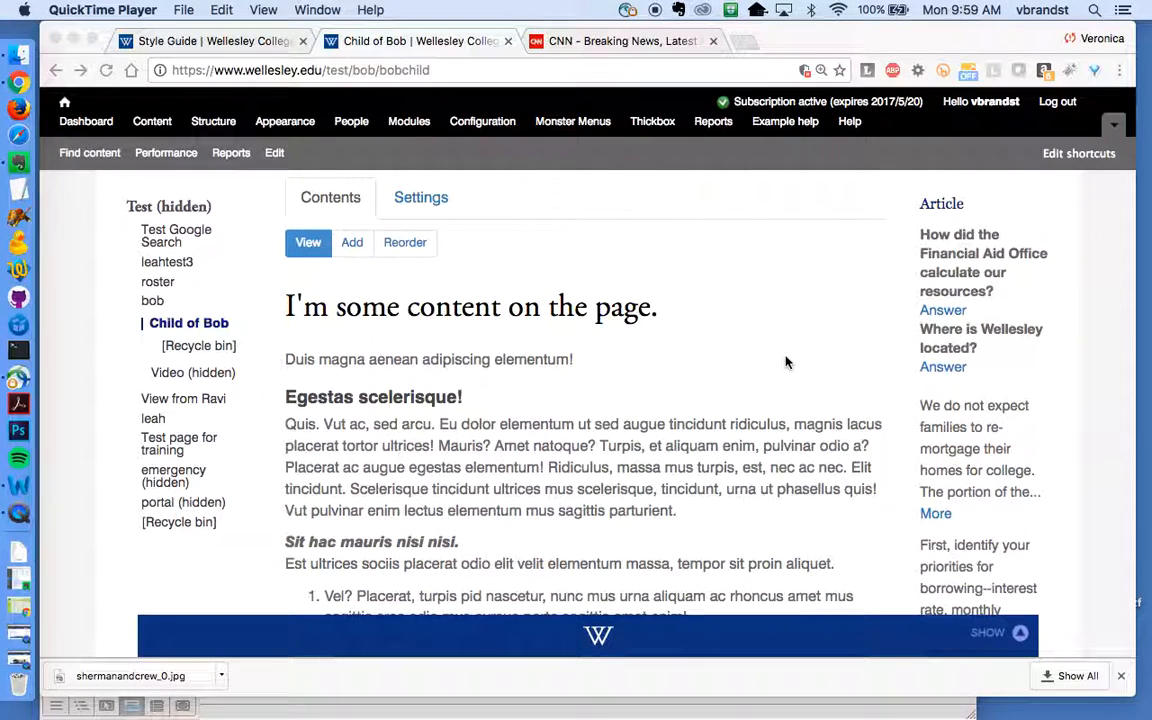
{"action": "left_click", "coordinate": [663, 352]}
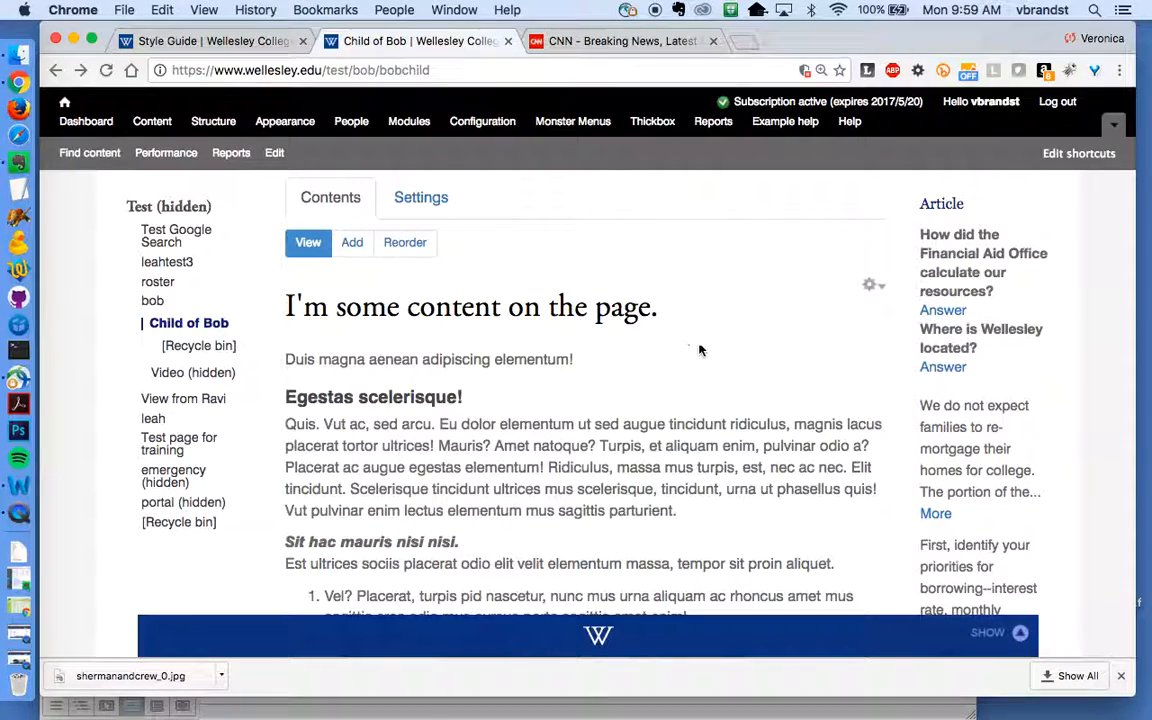
{"action": "left_click", "coordinate": [872, 288]}
{"action": "scroll", "coordinate": [612, 424], "scroll_direction": "down", "scroll_amount": 5}
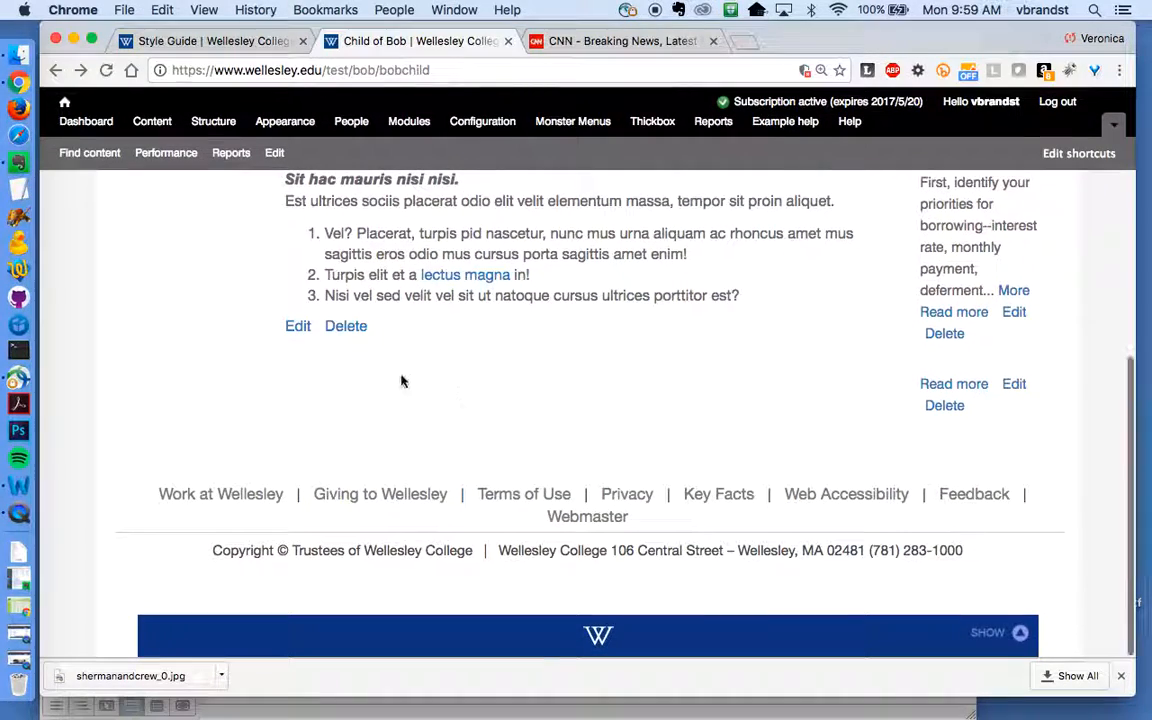
{"action": "left_click", "coordinate": [295, 333]}
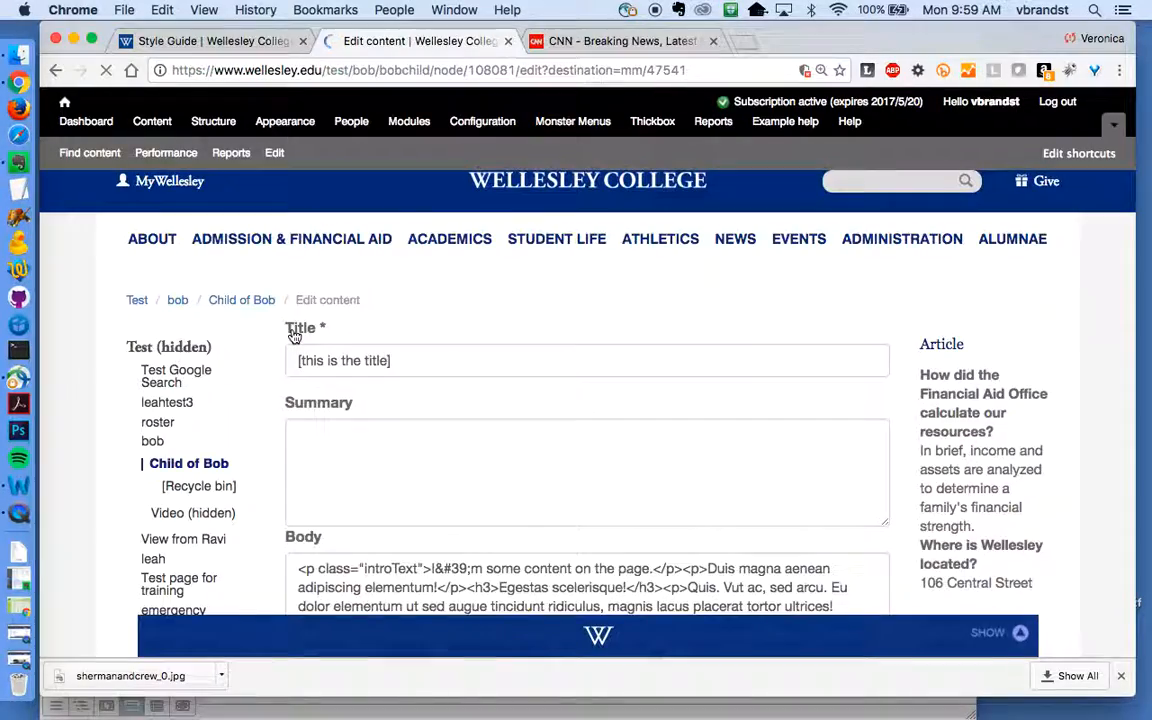
- Copy the CNN home page's web address from its open browser tab and return to the content editor
{"action": "scroll", "coordinate": [638, 560], "scroll_direction": "down", "scroll_amount": 2}
{"action": "scroll", "coordinate": [640, 567], "scroll_direction": "down", "scroll_amount": 3}
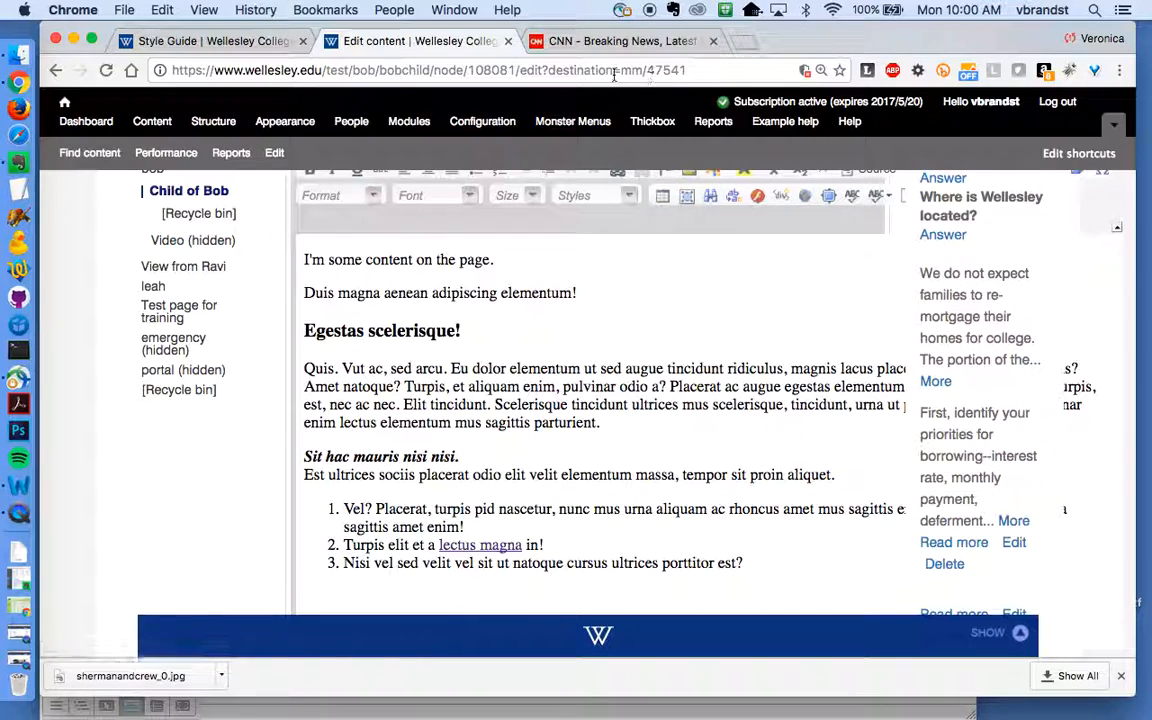
{"action": "left_click", "coordinate": [573, 52]}
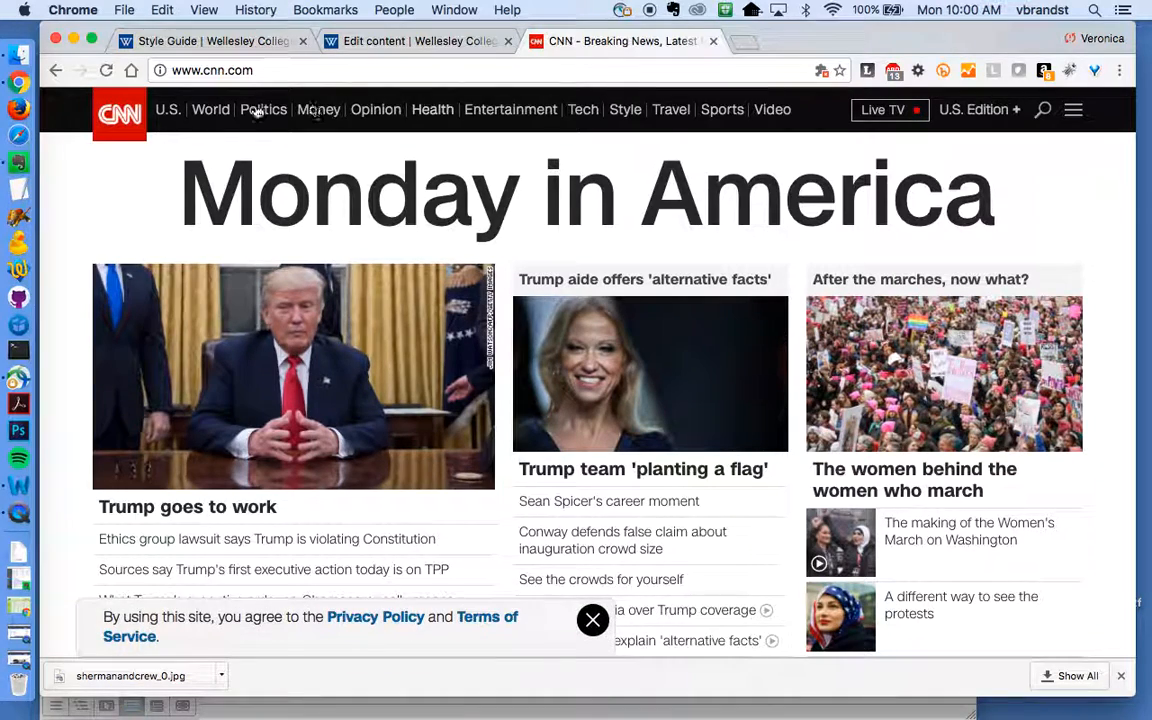
{"action": "left_click", "coordinate": [277, 72]}
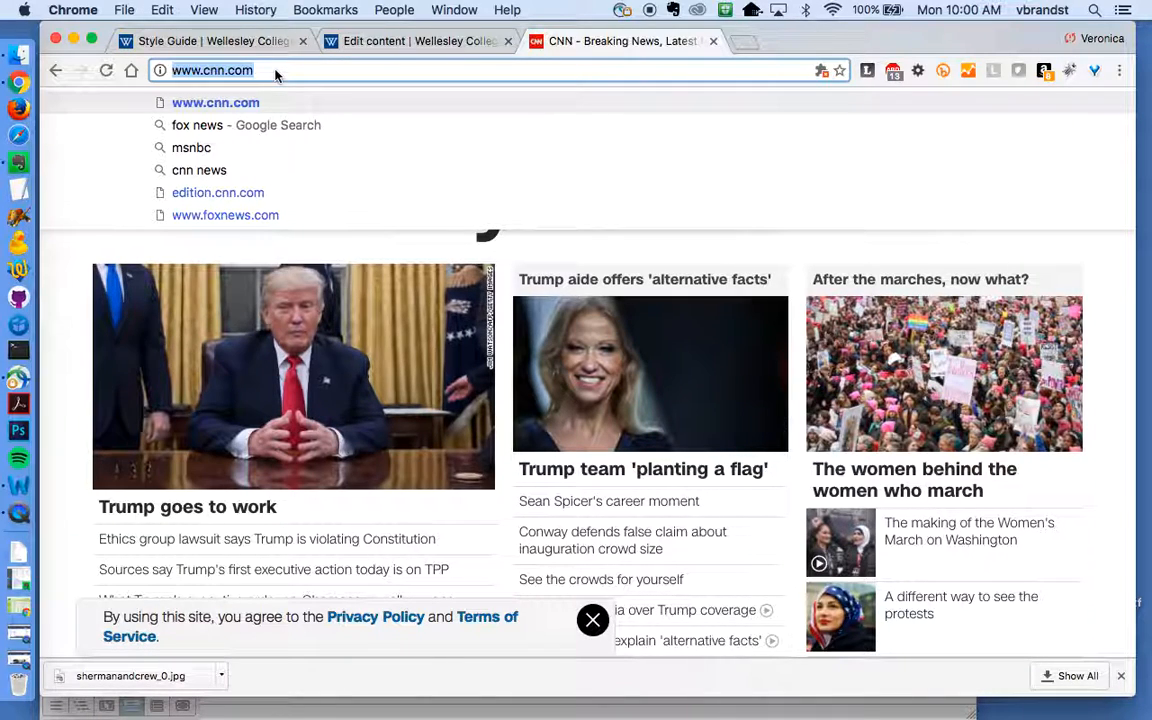
{"action": "left_click", "coordinate": [381, 47]}
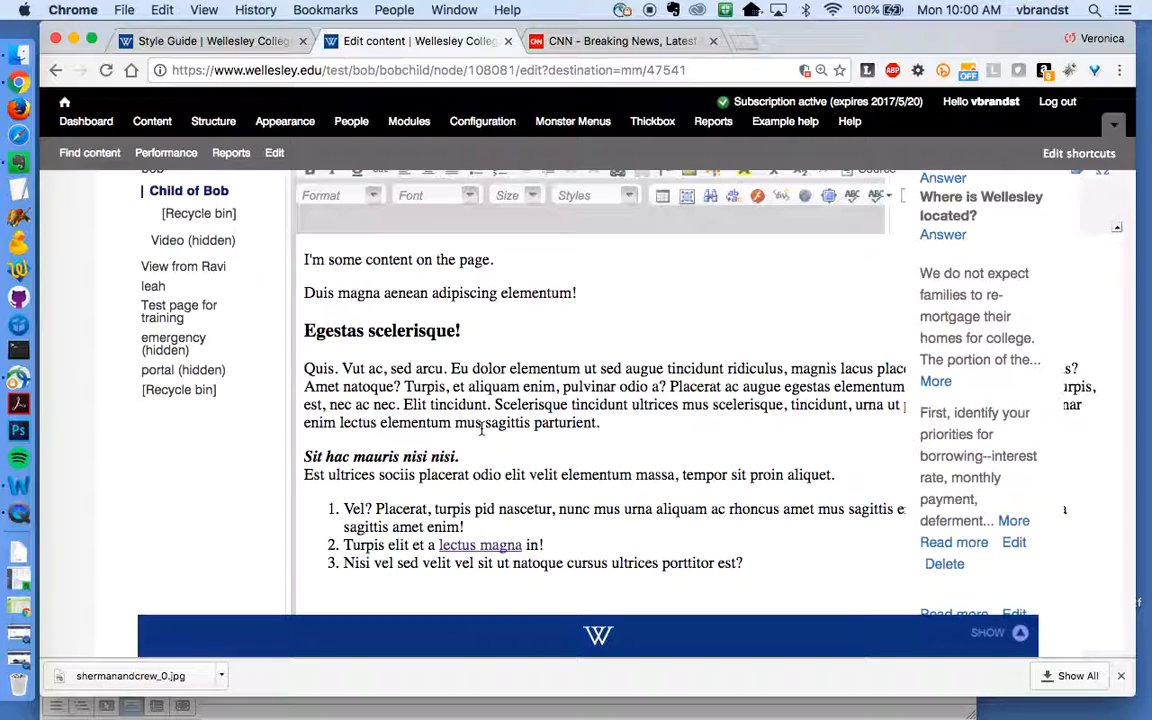
- Replace the words "Elit tincidunt" in the body paragraph with "CNN website"
{"action": "left_click_drag", "start_coordinate": [488, 405], "coordinate": [405, 404]}
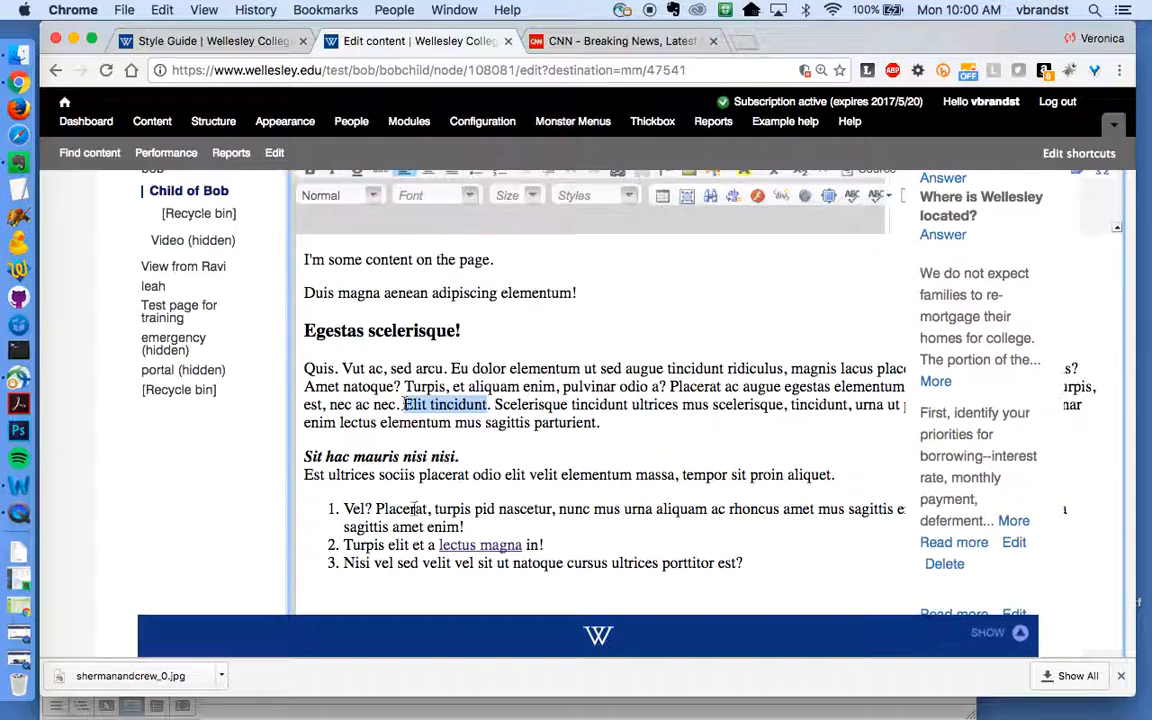
{"action": "type", "text": "CNN we"}
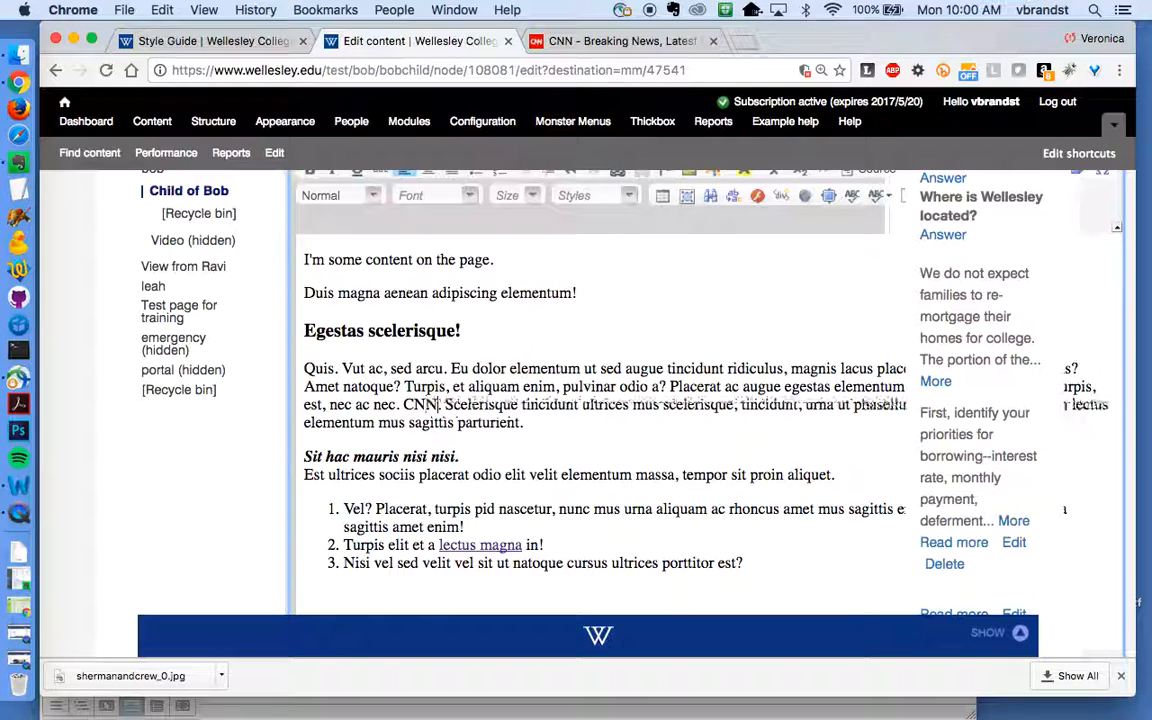
{"action": "type", "text": "bsite"}
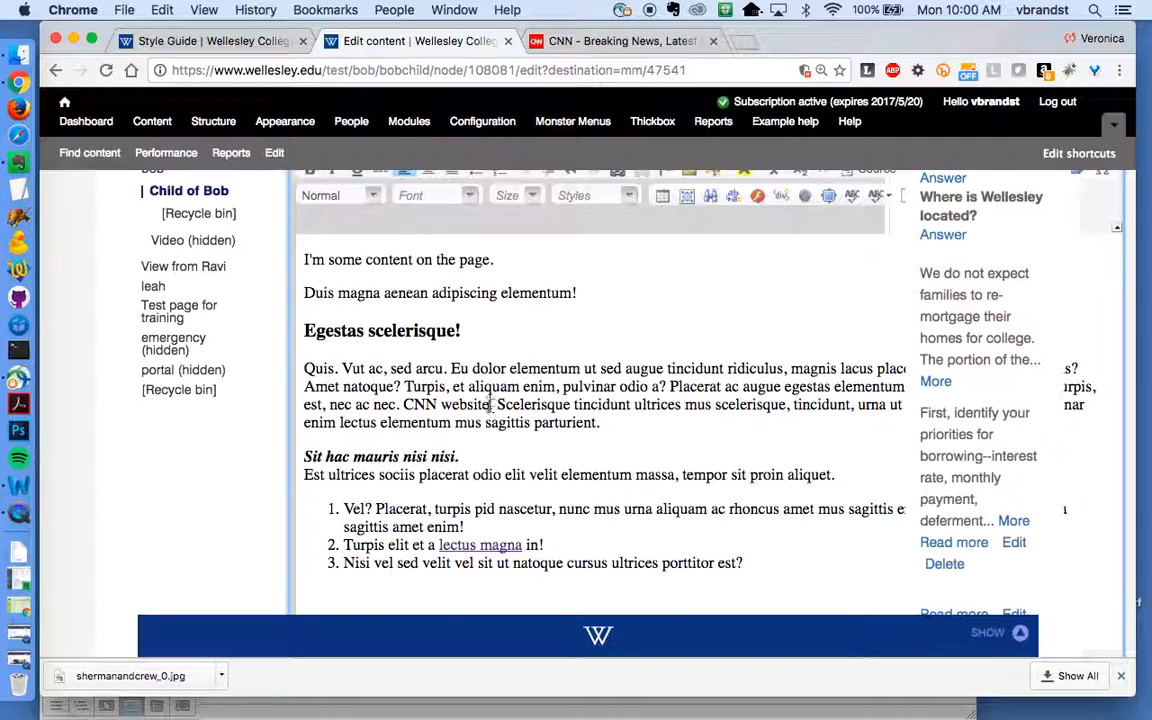
{"action": "left_click_drag", "start_coordinate": [490, 404], "coordinate": [405, 404]}
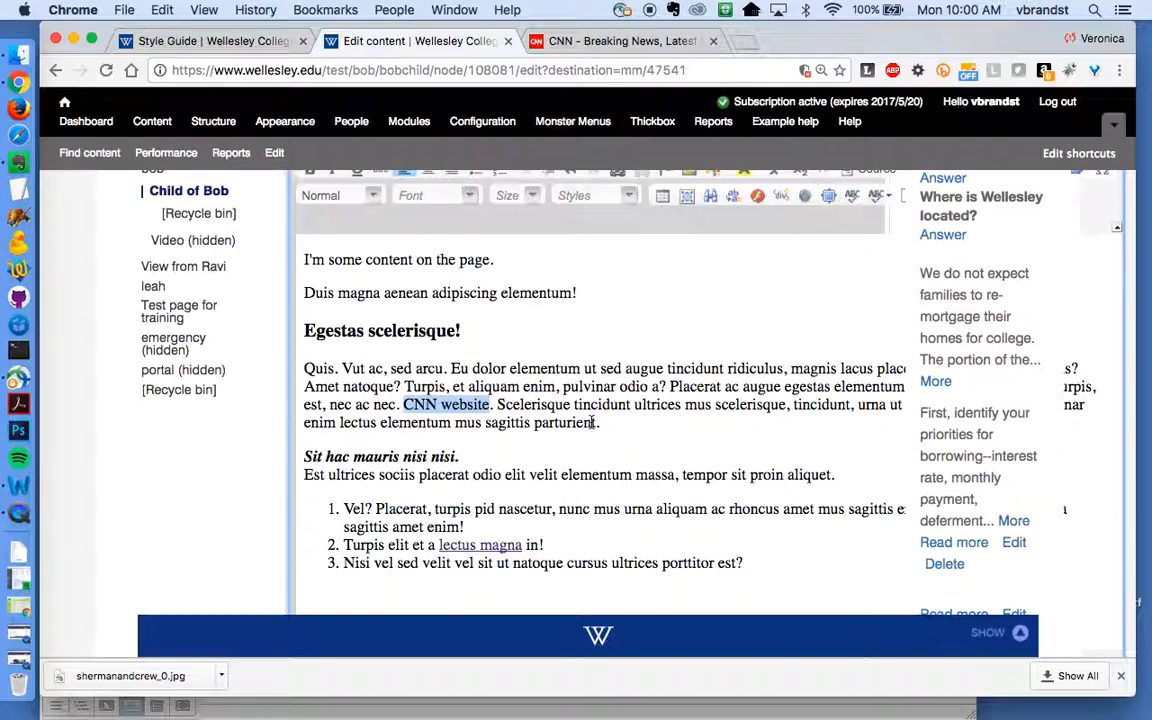
{"action": "scroll", "coordinate": [593, 422], "scroll_direction": "up", "scroll_amount": 3}
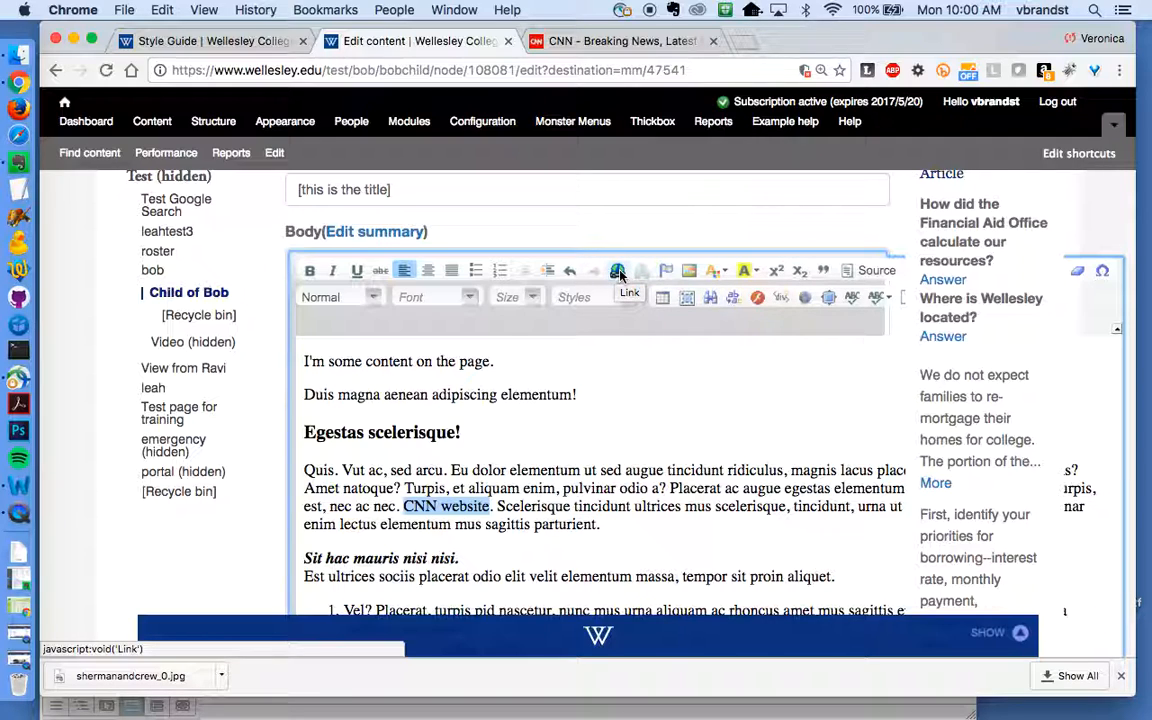
{"action": "left_click", "coordinate": [619, 276]}
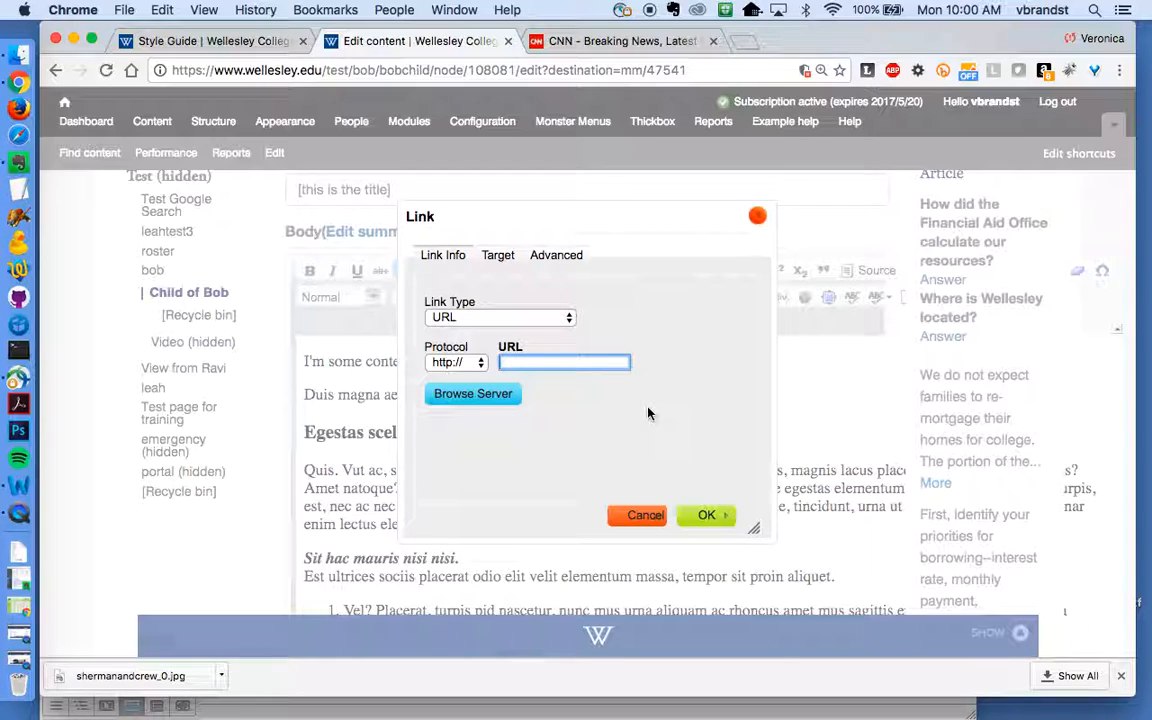
{"action": "type", "text": "www.cnn.com/"}
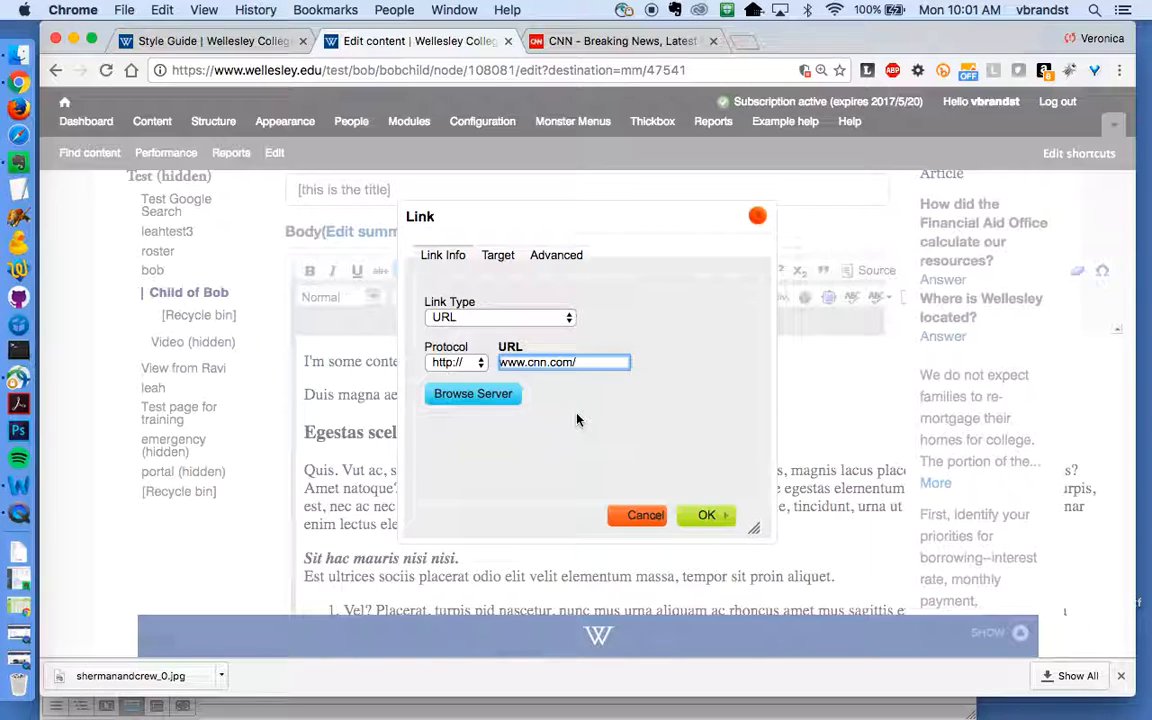
- Set the CNN link's target to New Window
{"action": "left_click", "coordinate": [500, 257]}
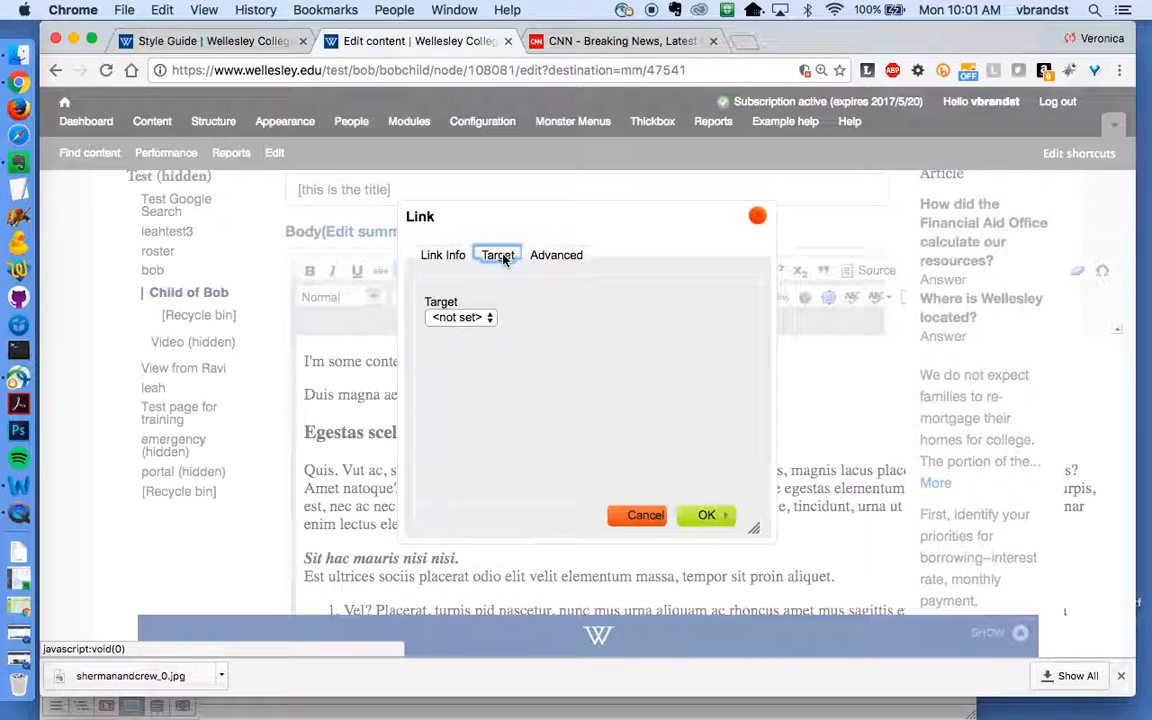
{"action": "left_click", "coordinate": [465, 318]}
{"action": "left_click", "coordinate": [463, 364]}
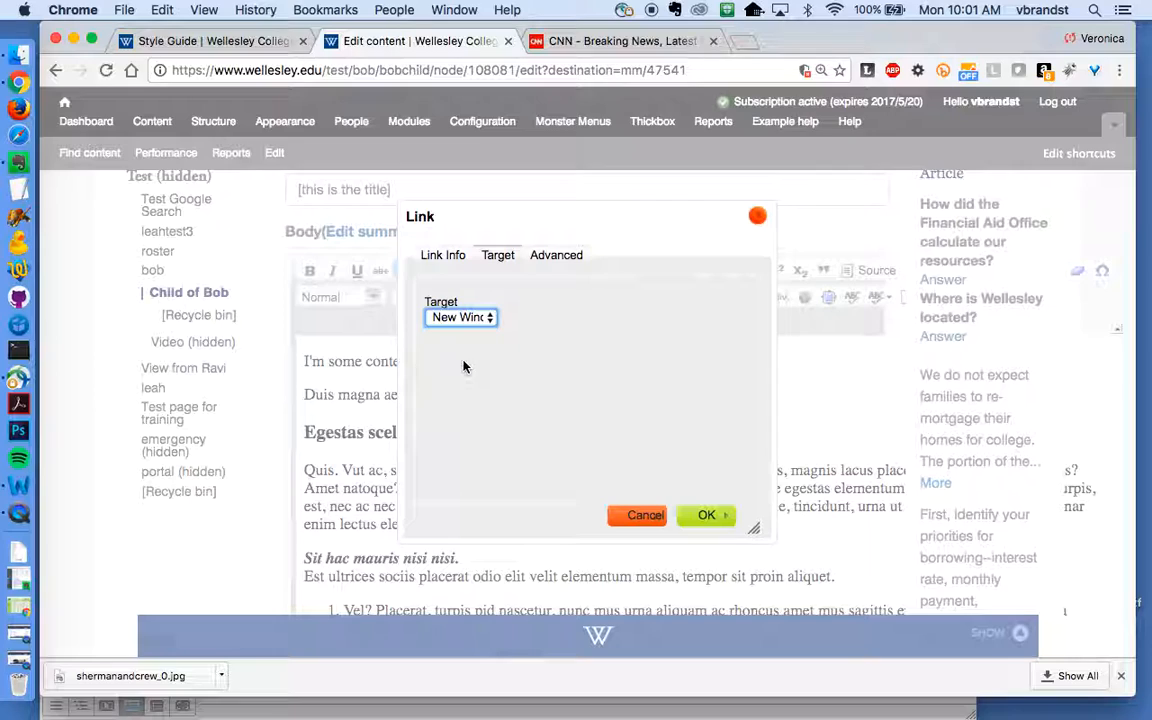
- Review the available link types, keep URL, and insert the CNN link into the body text
{"action": "left_click", "coordinate": [436, 265]}
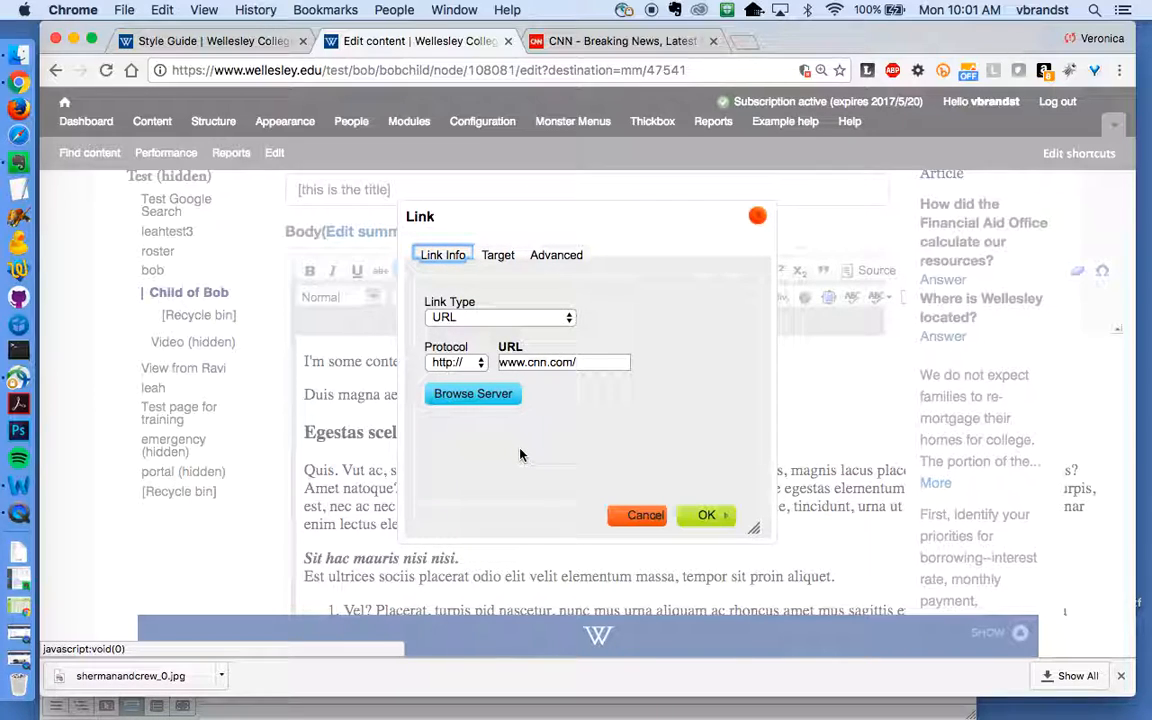
{"action": "left_click", "coordinate": [477, 319]}
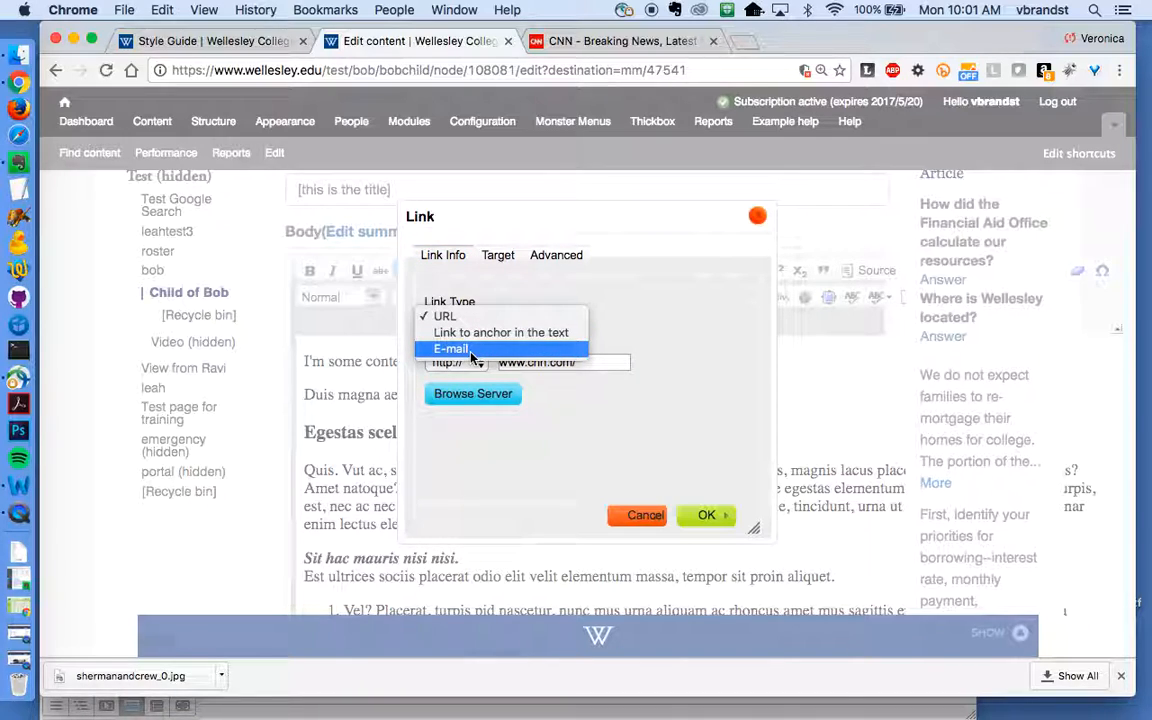
{"action": "left_click", "coordinate": [461, 477]}
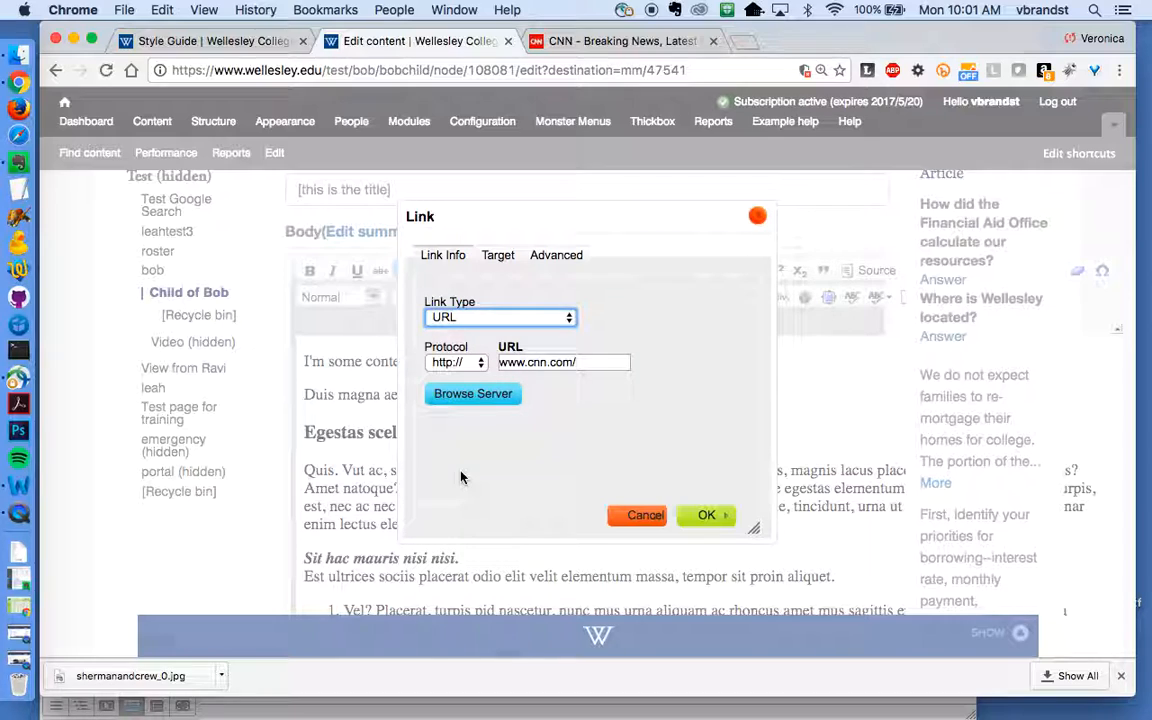
{"action": "left_click", "coordinate": [703, 516]}
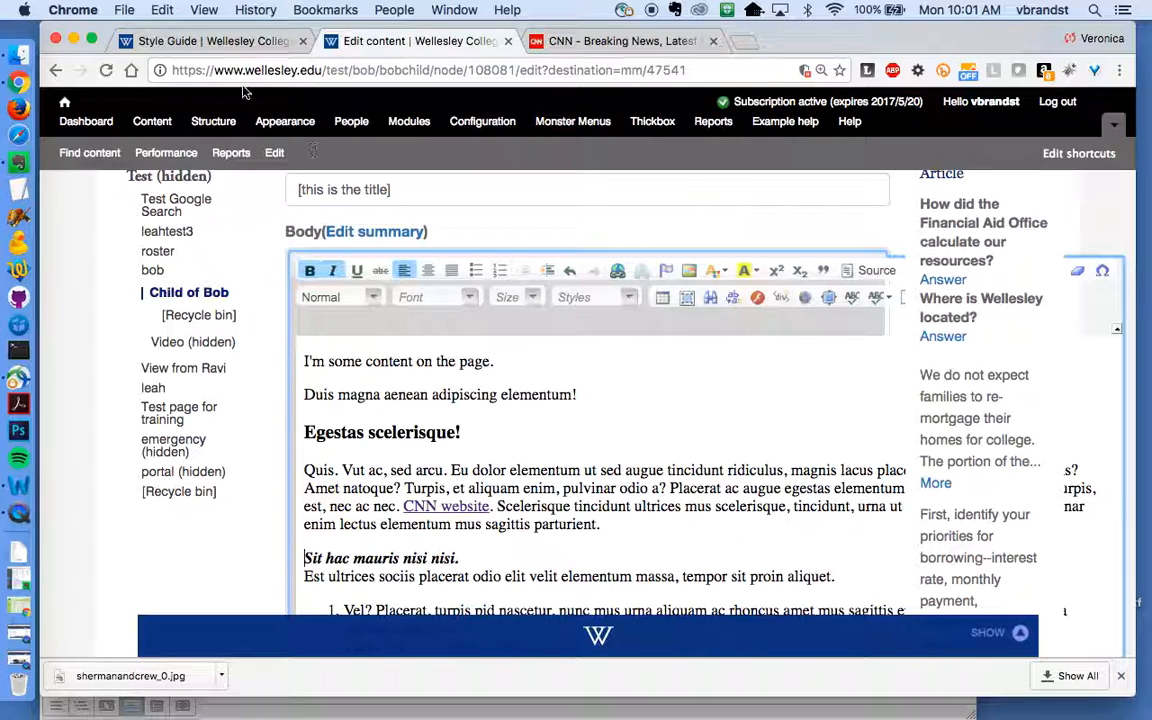
- Copy the Style Guide page's web address from its open browser tab and return to the content editor
{"action": "left_click", "coordinate": [228, 42]}
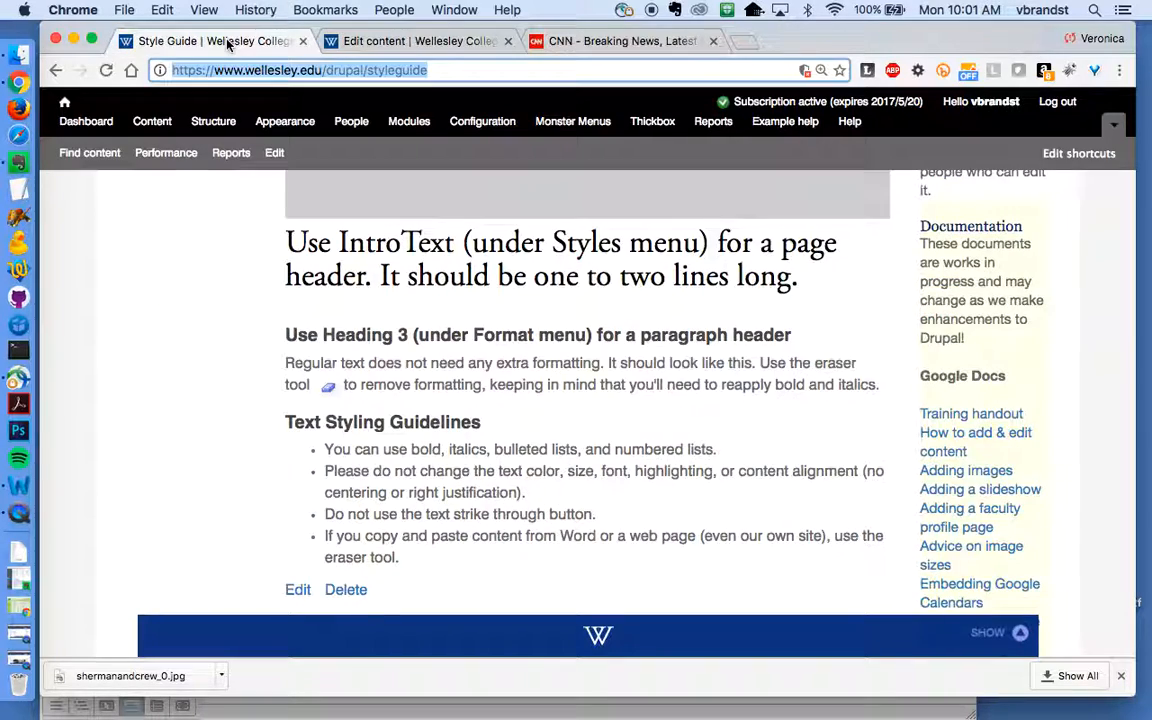
{"action": "triple_click", "coordinate": [437, 70]}
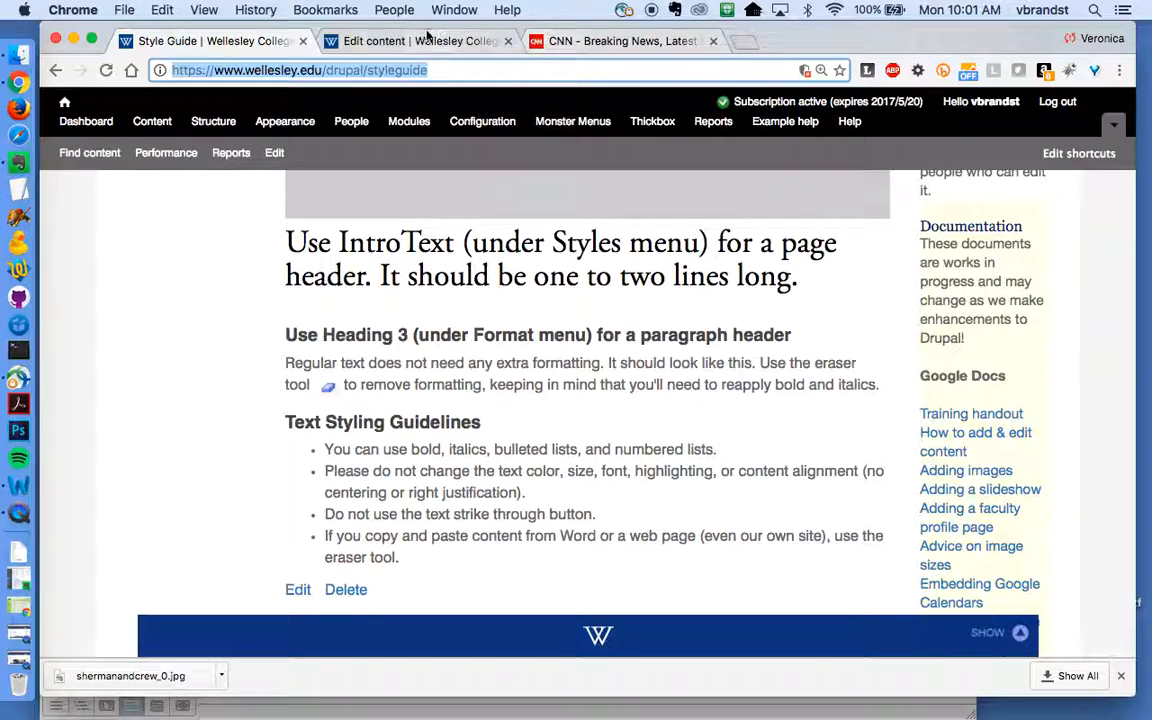
{"action": "left_click", "coordinate": [422, 44]}
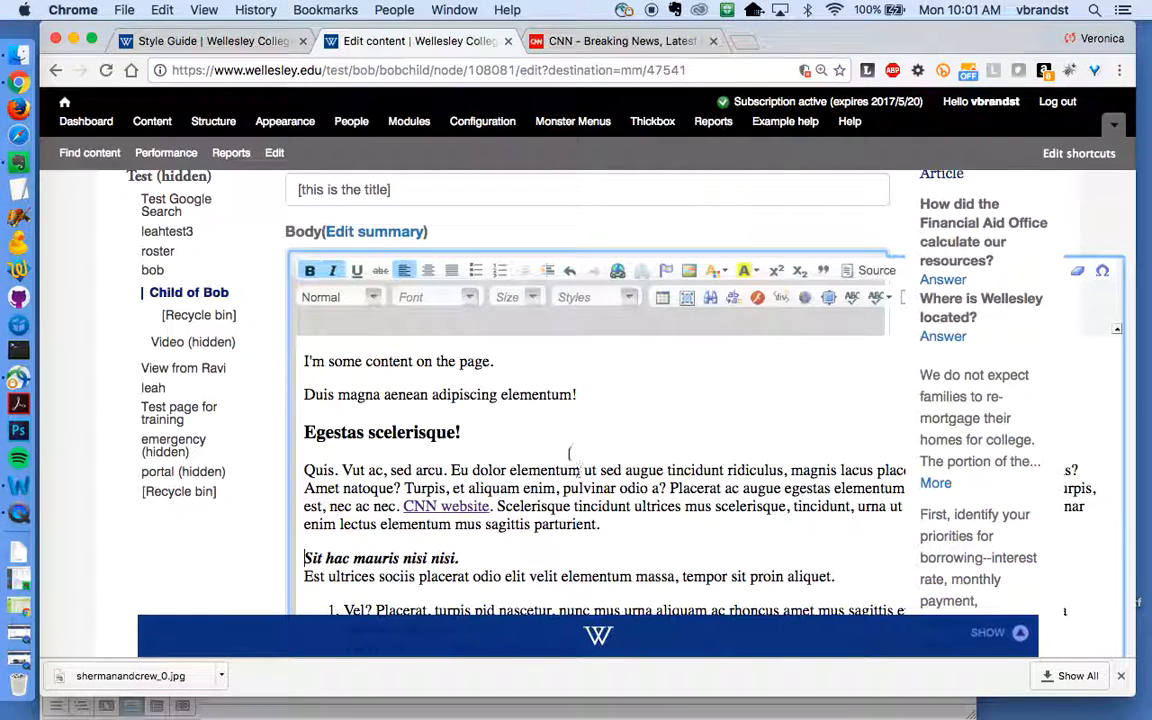
- Replace the sentence below "I'm some content on the page." with "Styles matter!"
{"action": "scroll", "coordinate": [568, 445], "scroll_direction": "down", "scroll_amount": 1}
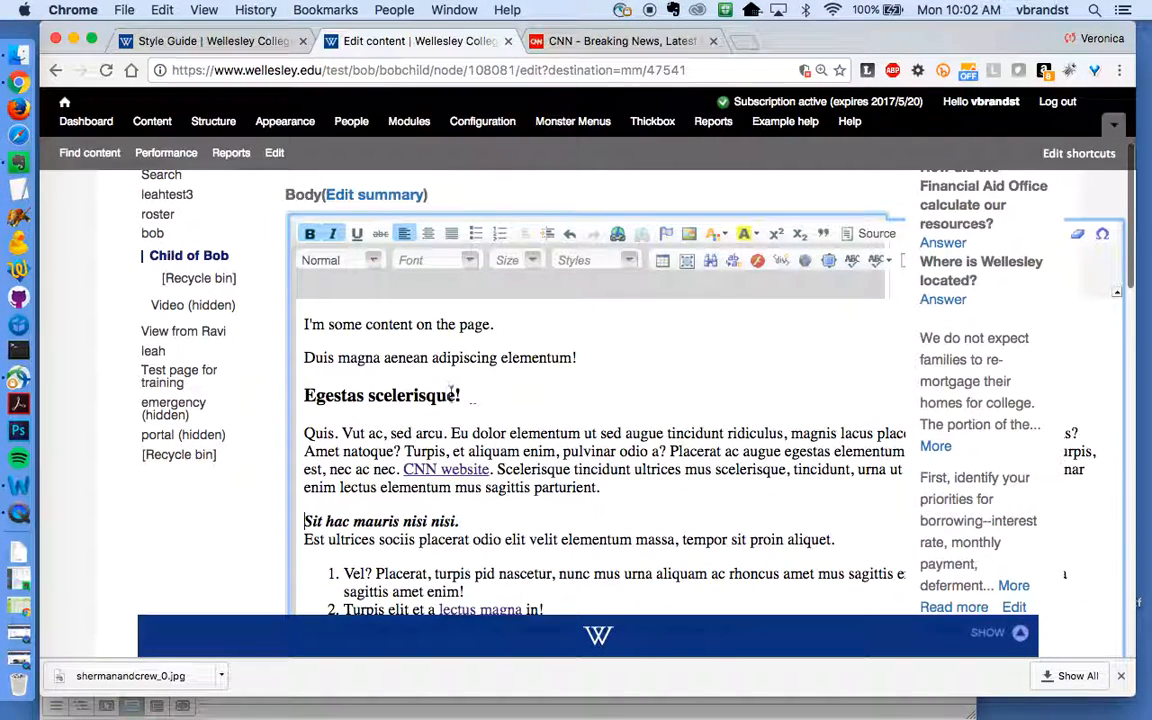
{"action": "left_click_drag", "start_coordinate": [575, 358], "coordinate": [301, 346]}
{"action": "type", "text": "Styles ma"}
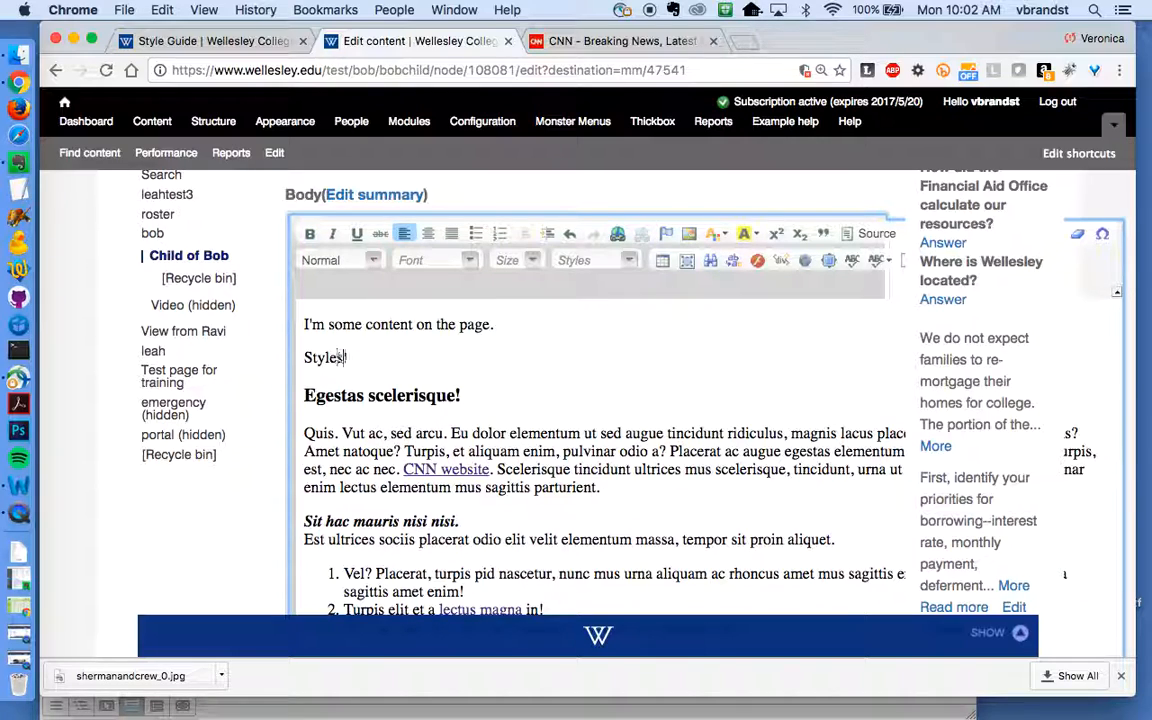
{"action": "type", "text": "tter"}
{"action": "left_click_drag", "start_coordinate": [403, 357], "coordinate": [275, 358]}
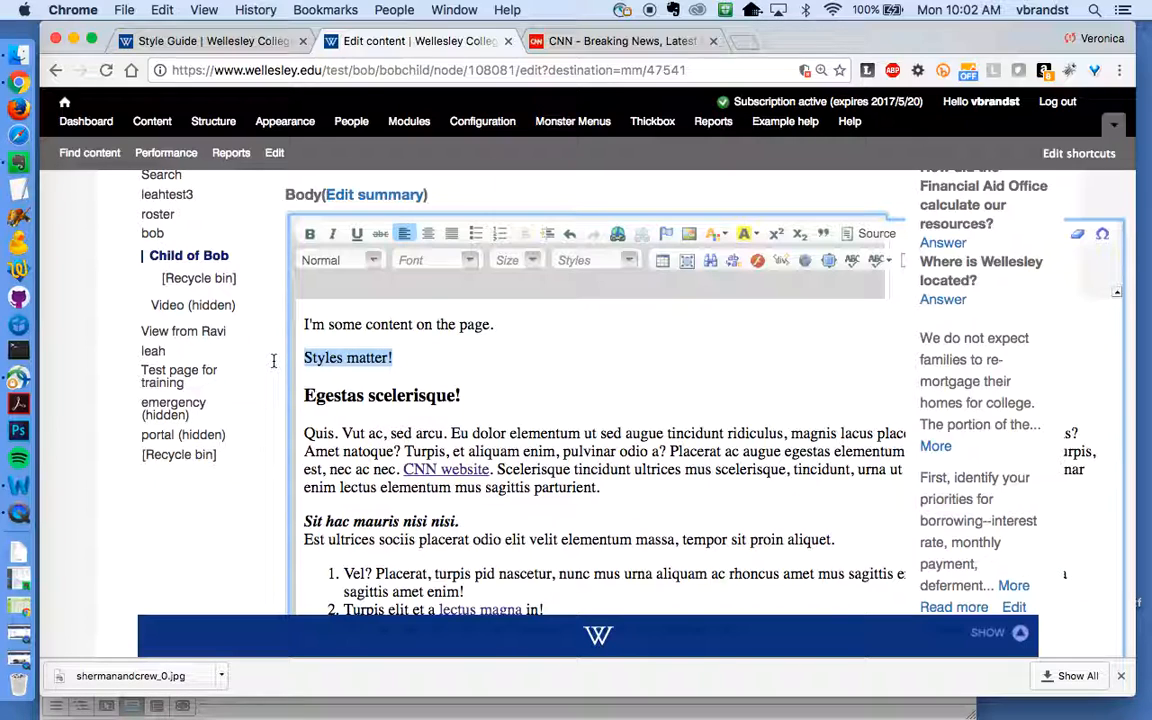
{"action": "left_click", "coordinate": [619, 234]}
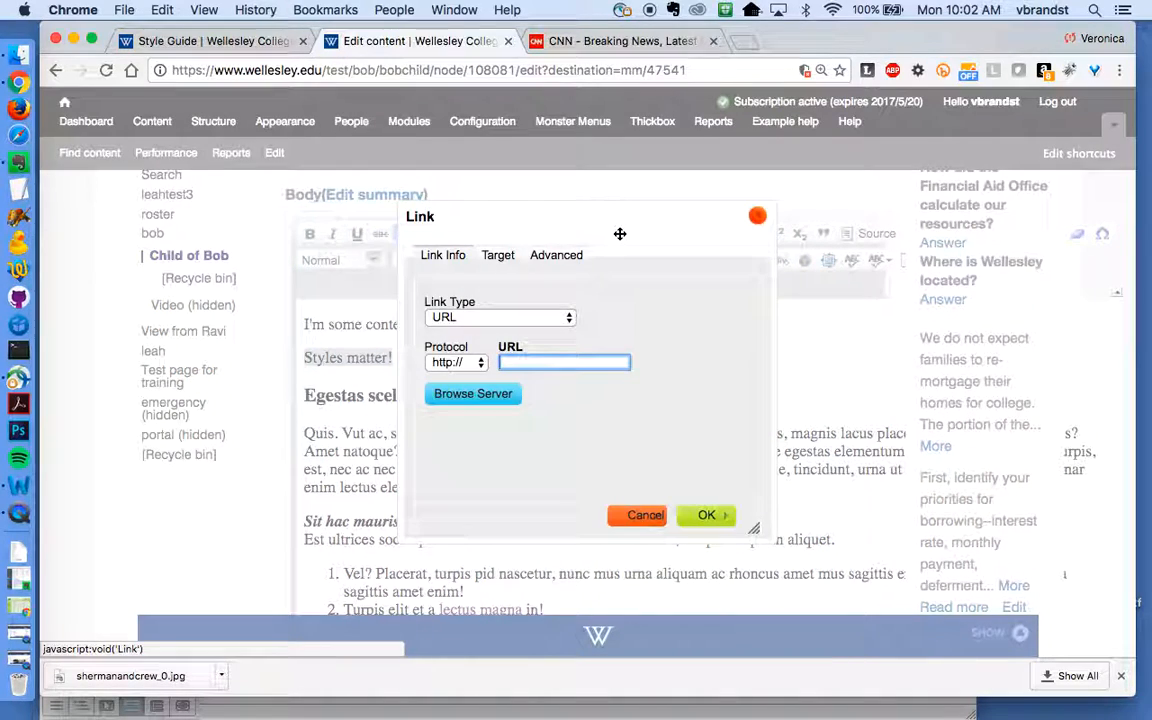
{"action": "key", "text": "super+v"}
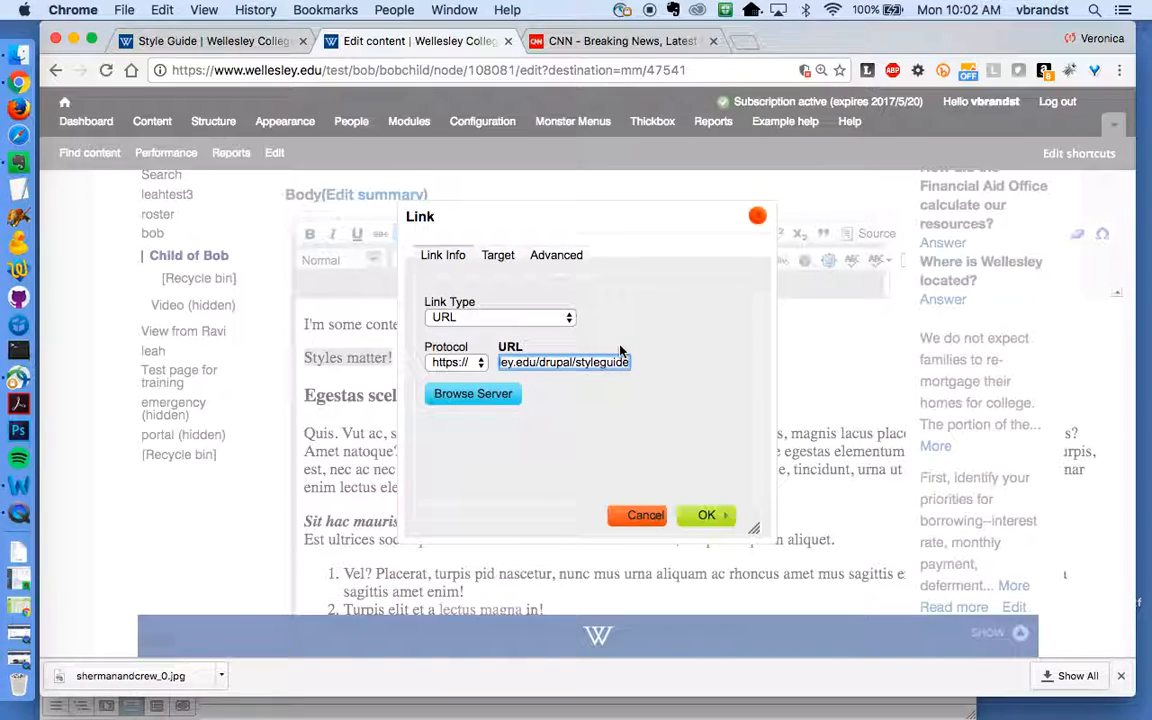
- Make the Style Guide link relative by setting its protocol to <other> and its URL to /drupal/styleguide
{"action": "left_click", "coordinate": [449, 366]}
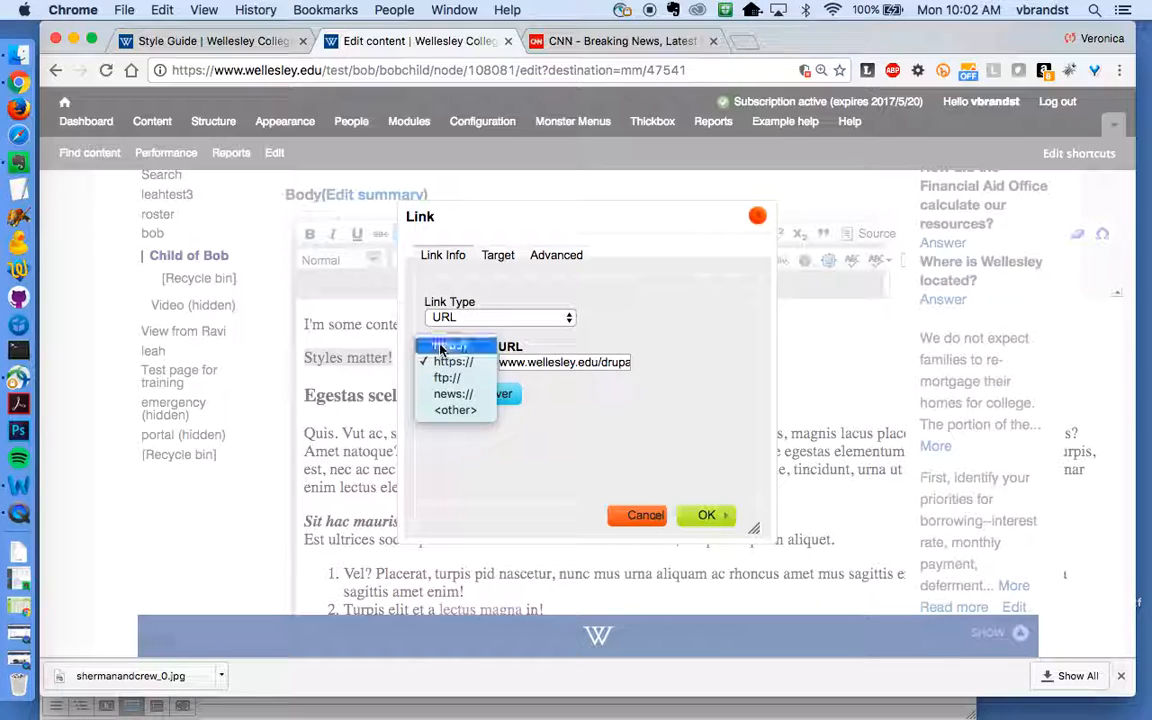
{"action": "left_click", "coordinate": [445, 346]}
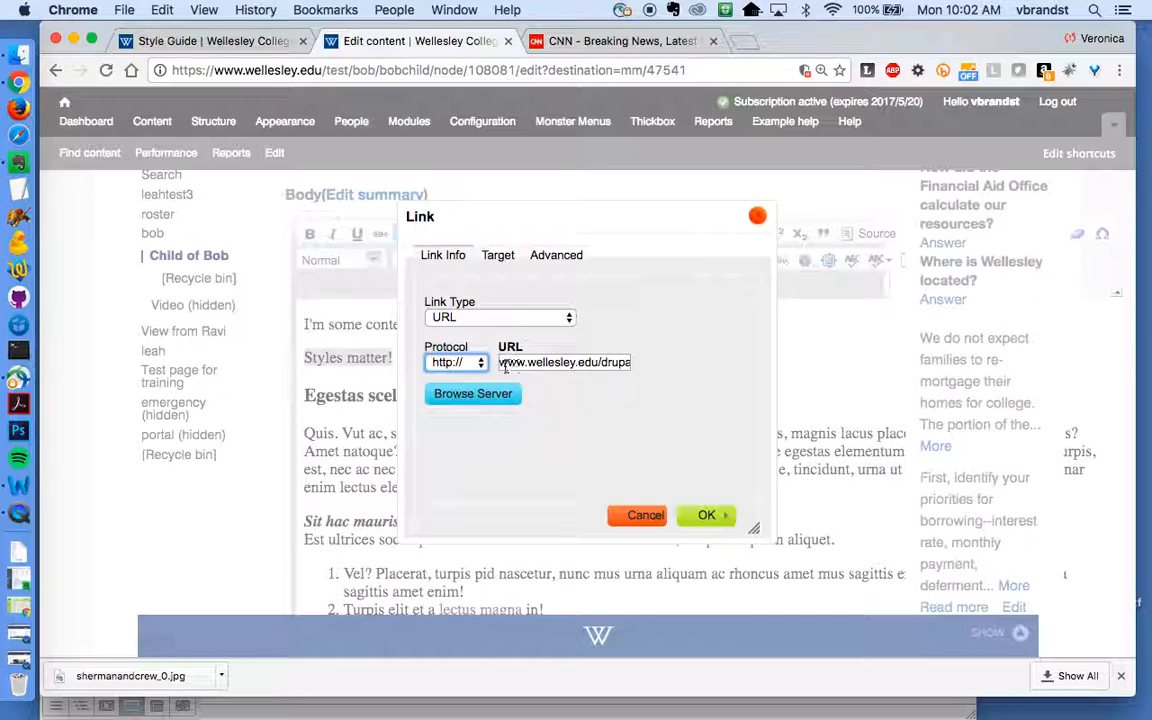
{"action": "triple_click", "coordinate": [598, 363]}
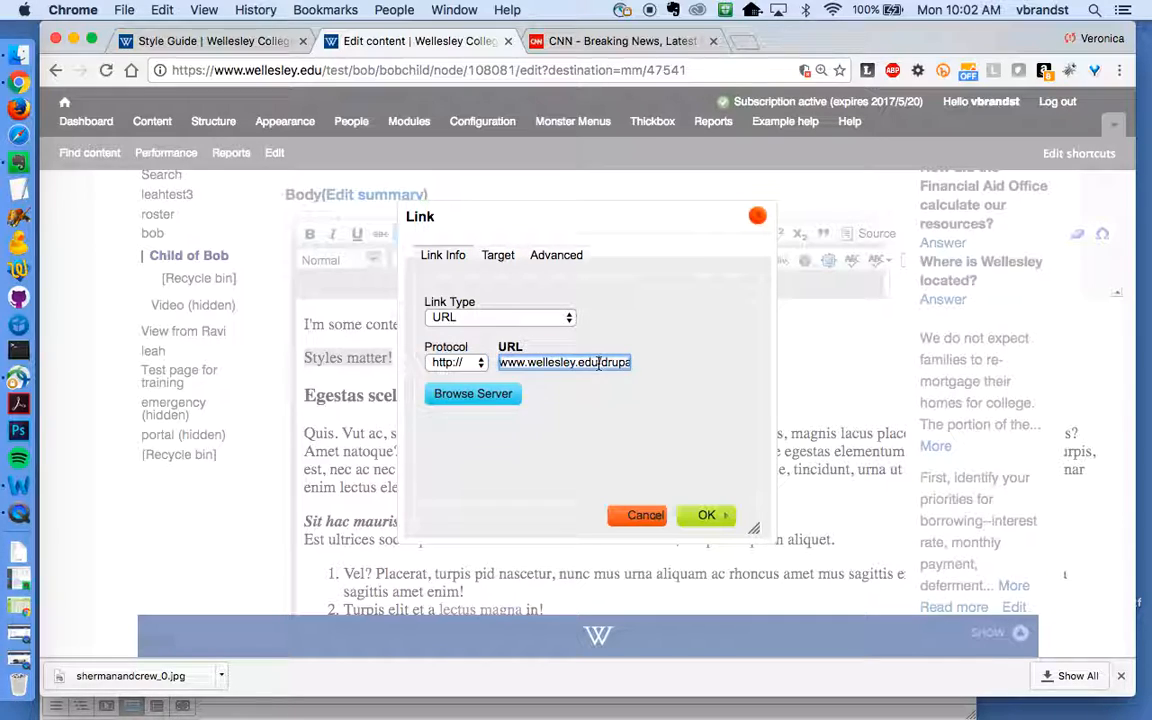
{"action": "triple_click", "coordinate": [598, 363]}
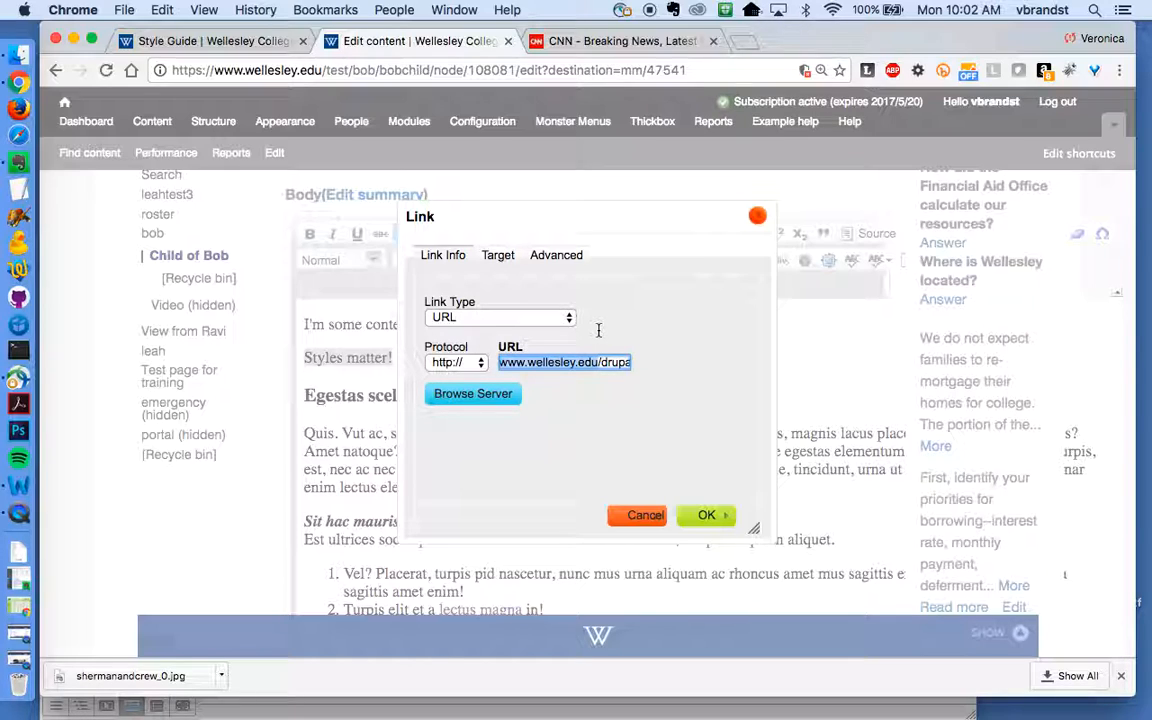
{"action": "type", "text": "/drupal/styleguide"}
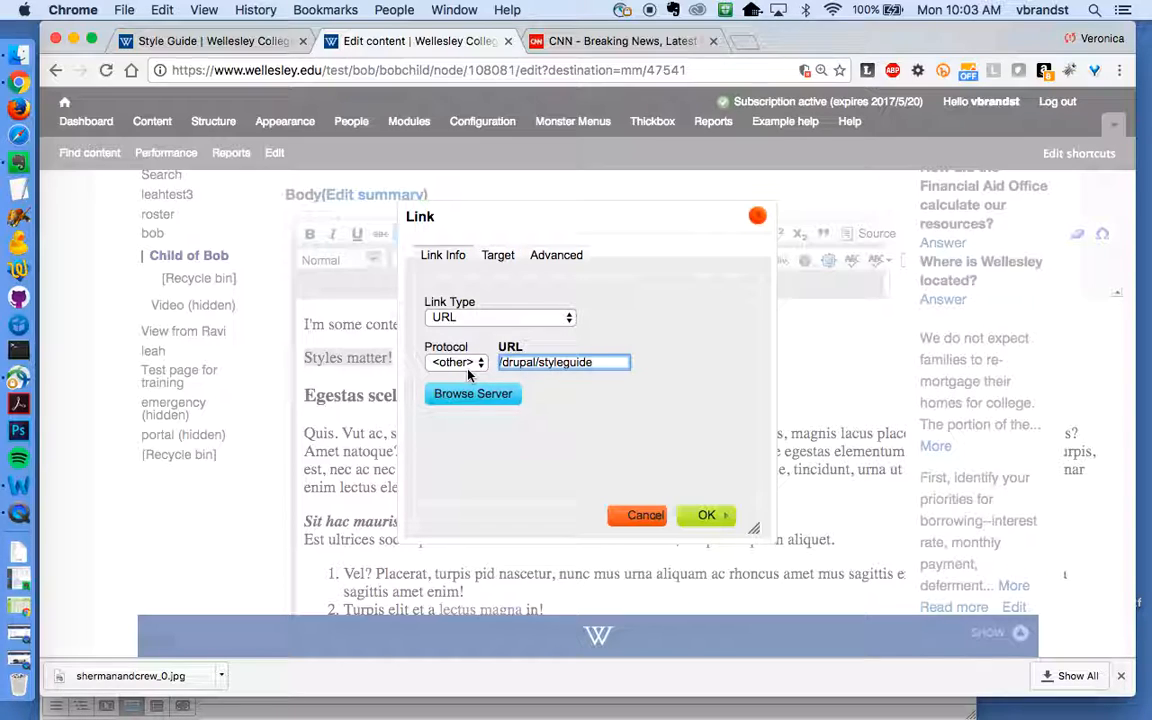
- Set the Style Guide link's target to New Window (_blank) and apply the link to "Styles matter!"
{"action": "left_click", "coordinate": [498, 257]}
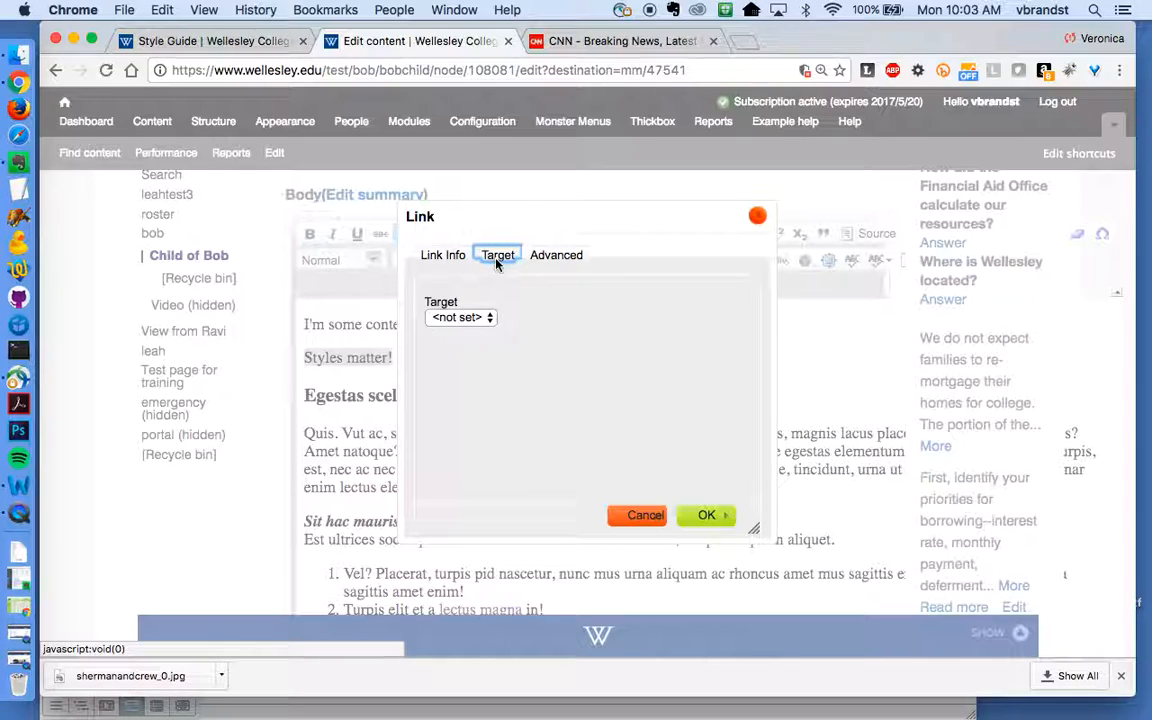
{"action": "left_click", "coordinate": [440, 323]}
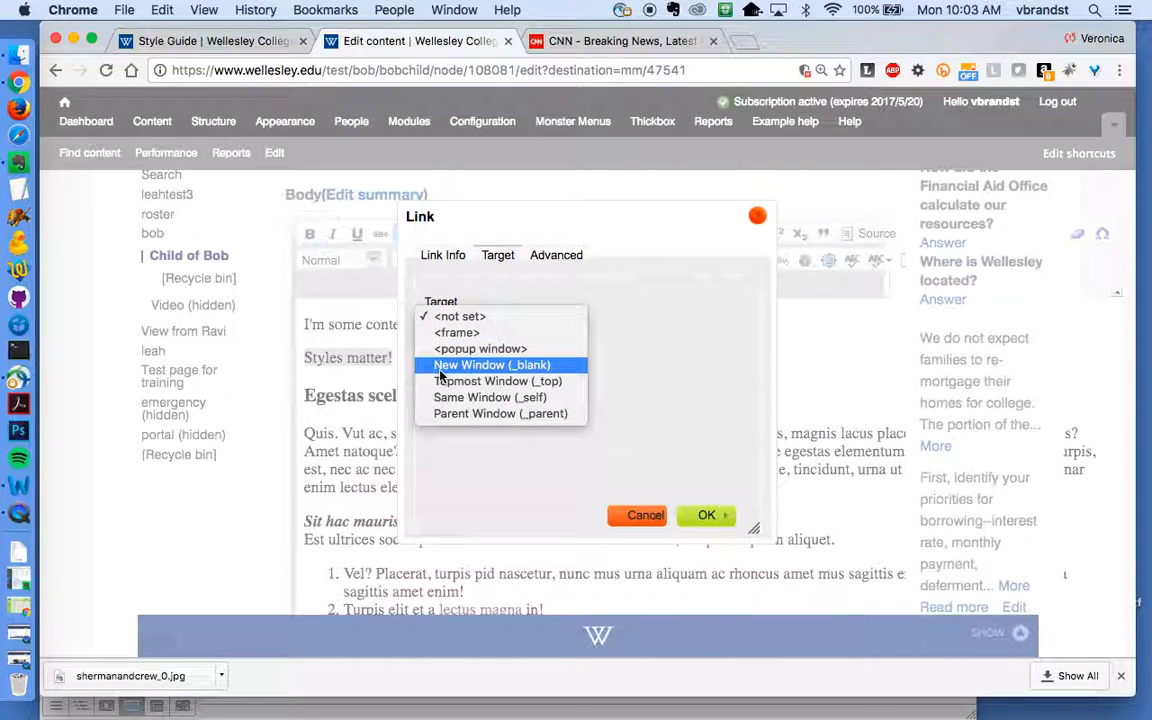
{"action": "left_click", "coordinate": [442, 366]}
{"action": "left_click", "coordinate": [703, 515]}
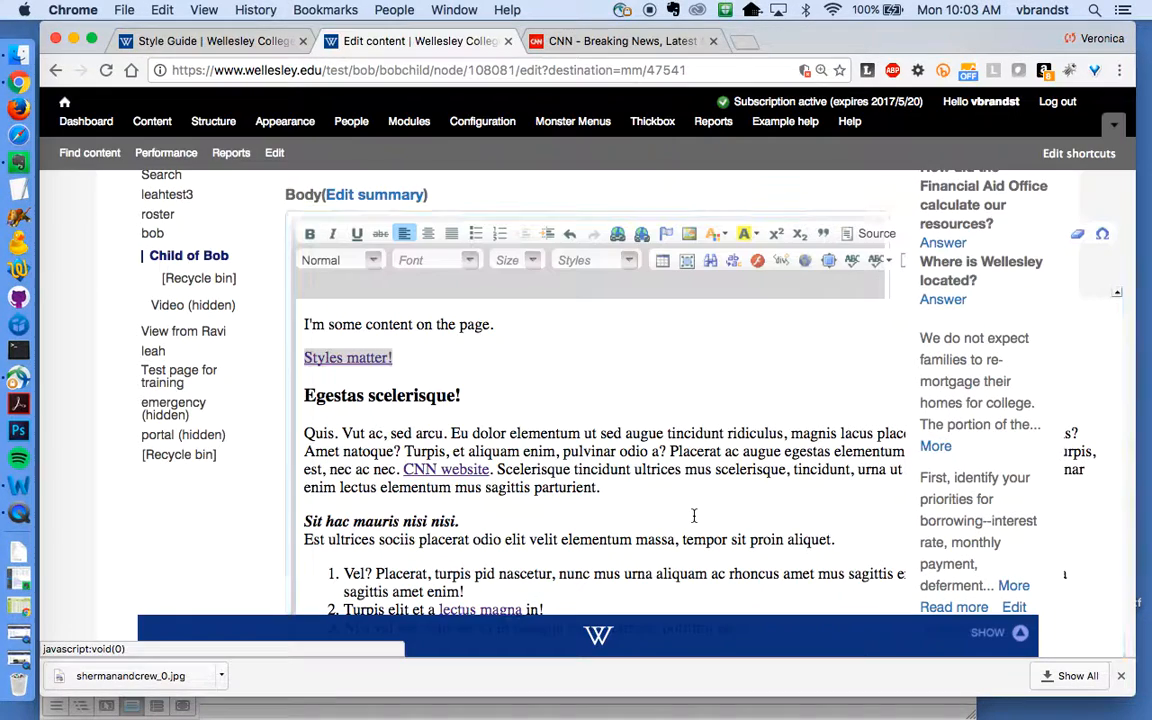
{"action": "left_click", "coordinate": [571, 390]}
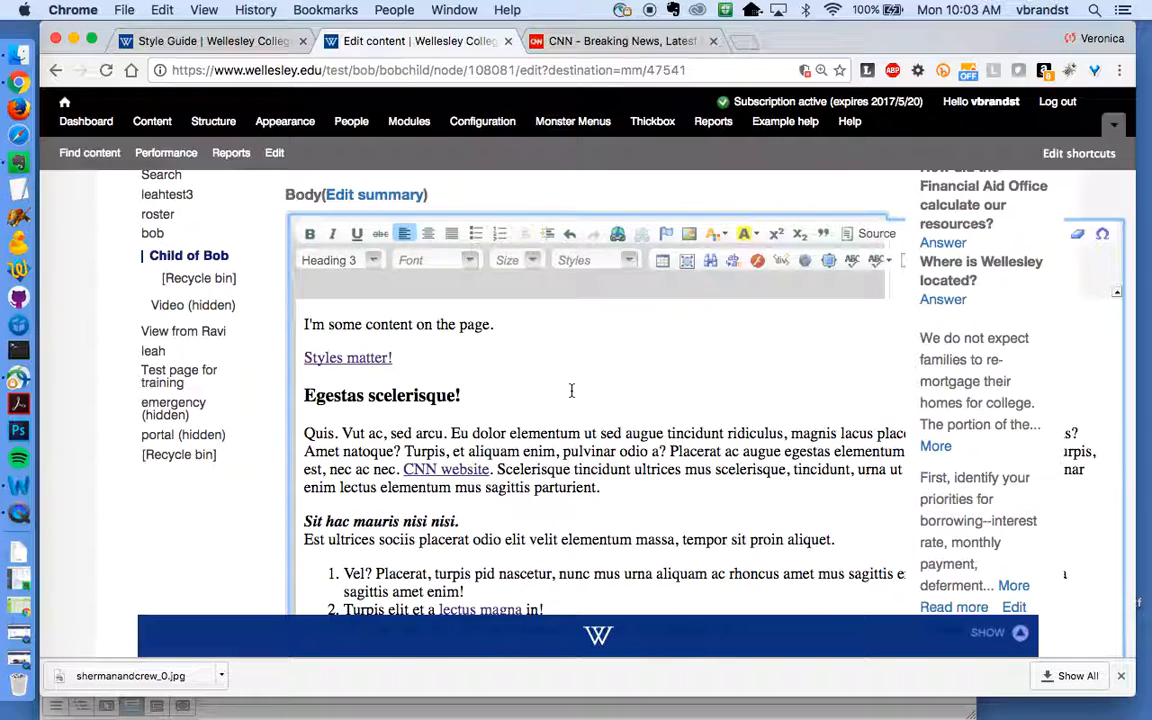
- Save the edited page and bring the "Styles matter!" link into view on the saved page
{"action": "scroll", "coordinate": [468, 470], "scroll_direction": "down", "scroll_amount": 15}
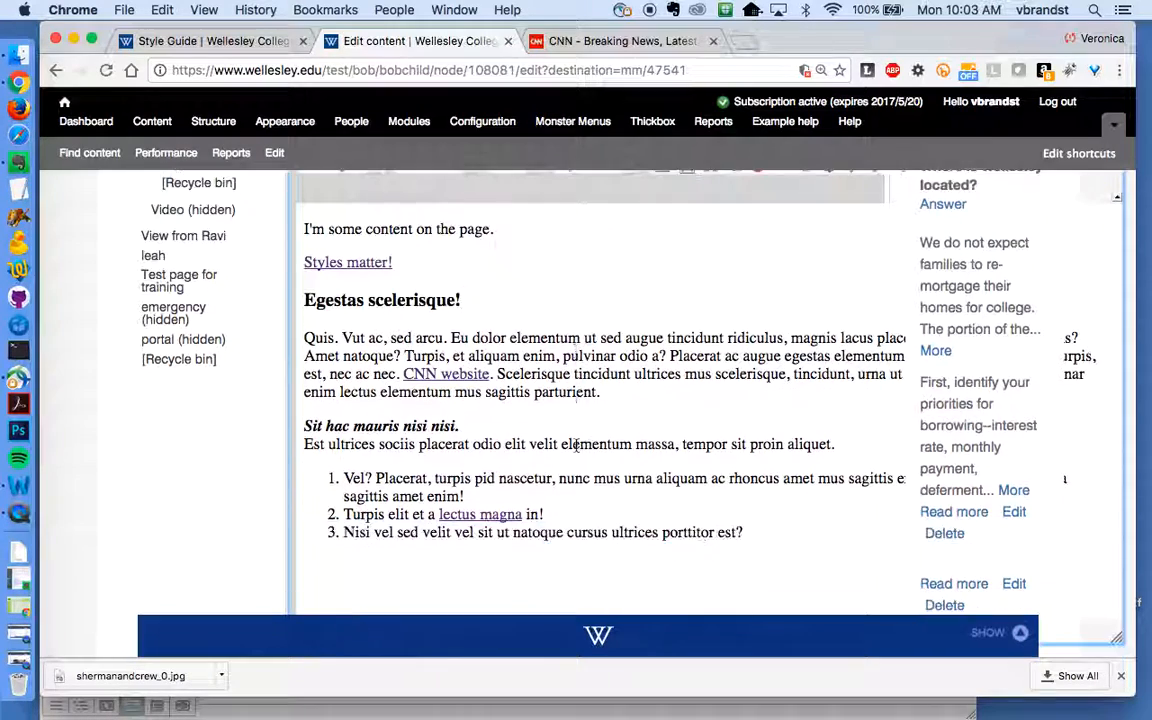
{"action": "left_click", "coordinate": [316, 336]}
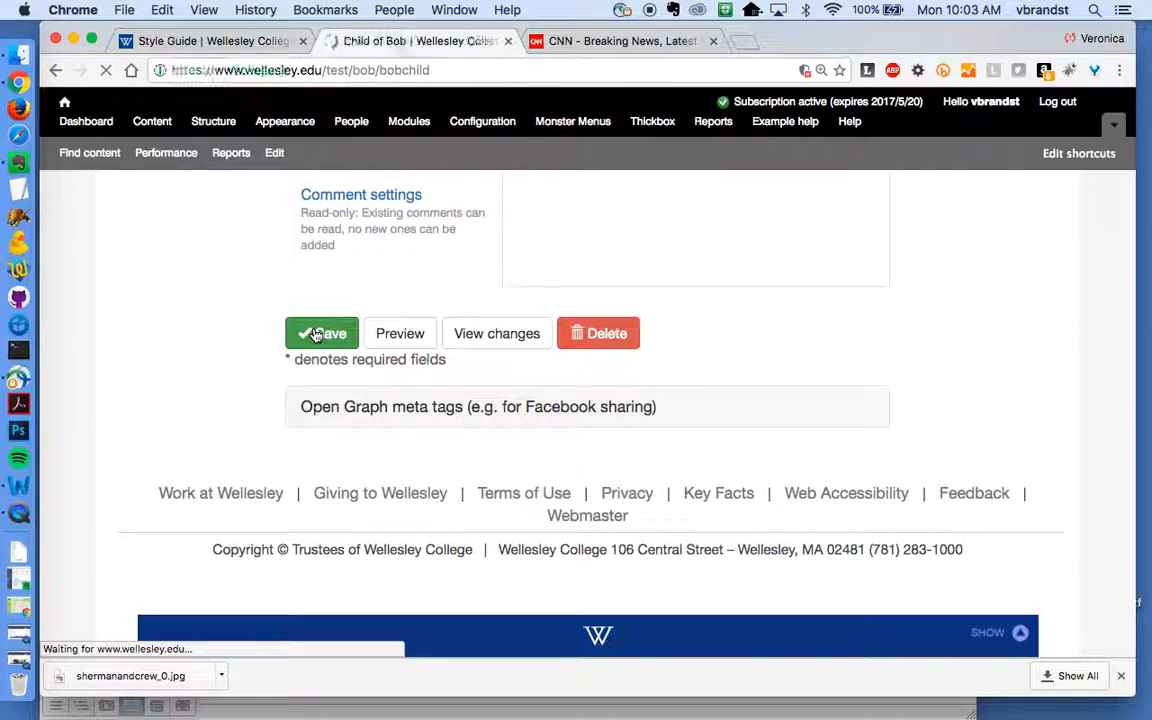
{"action": "scroll", "coordinate": [548, 450], "scroll_direction": "down", "scroll_amount": 4}
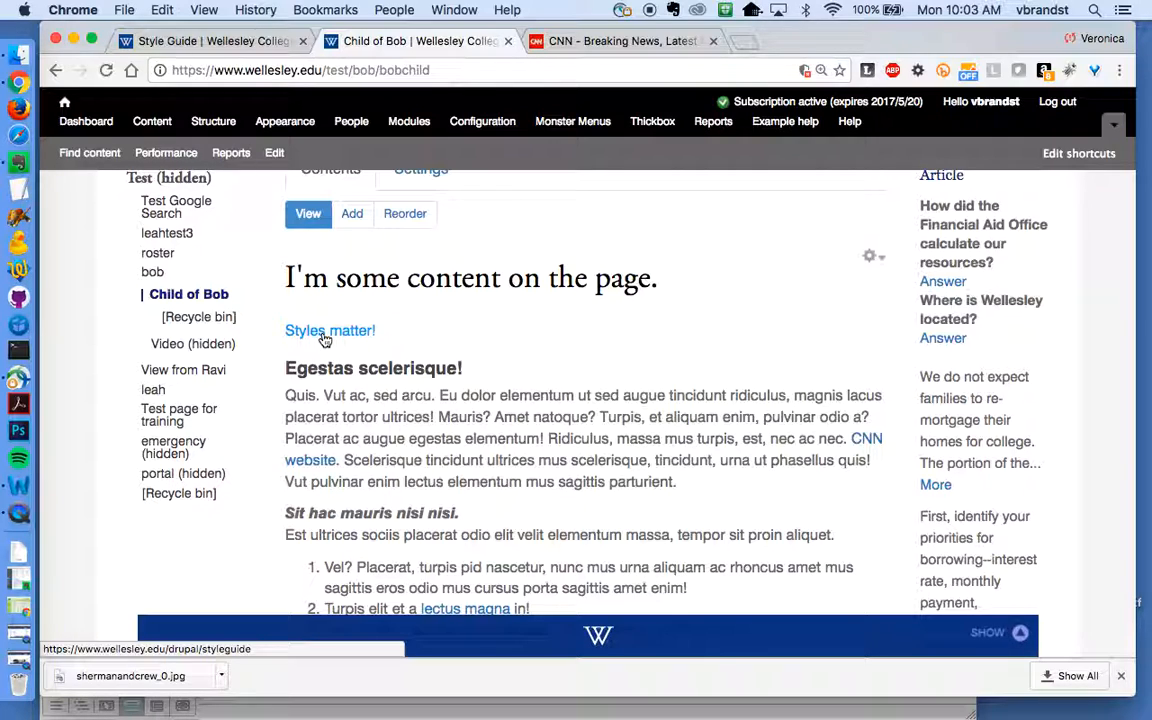
- Reload the Child of Bob page with its address changed from https to http to see the public version
{"action": "left_click", "coordinate": [190, 70]}
{"action": "left_click", "coordinate": [199, 70]}
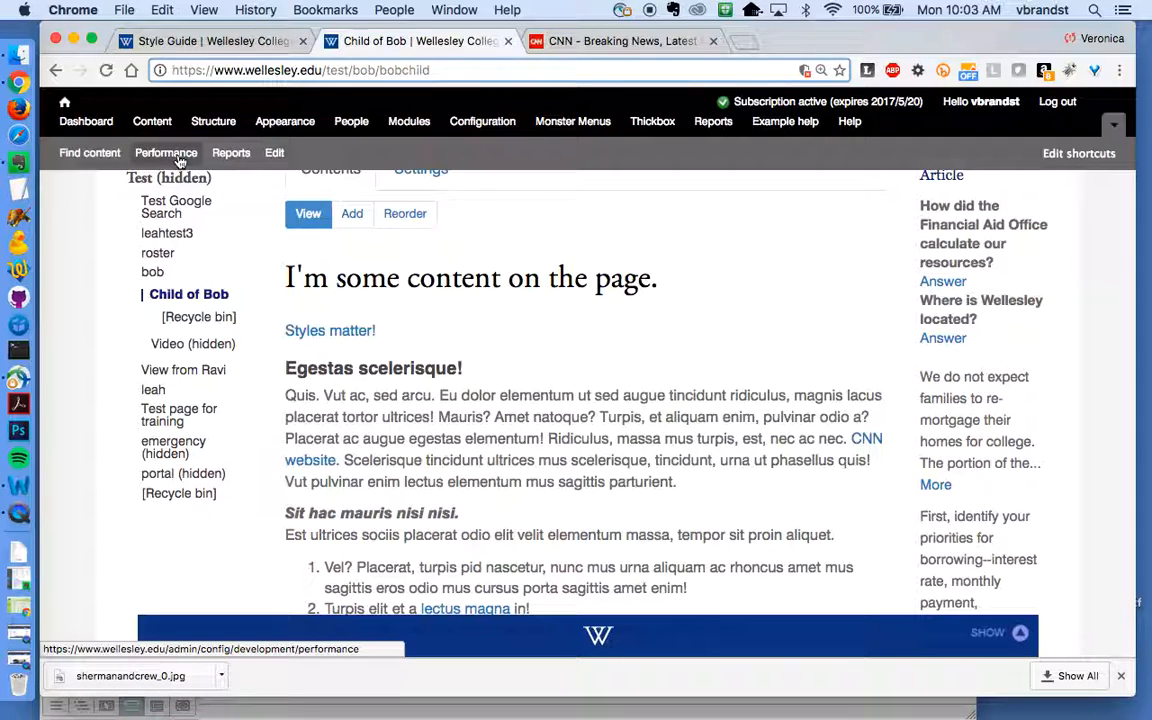
{"action": "key", "text": "BackSpace"}
{"action": "key", "text": "Return"}
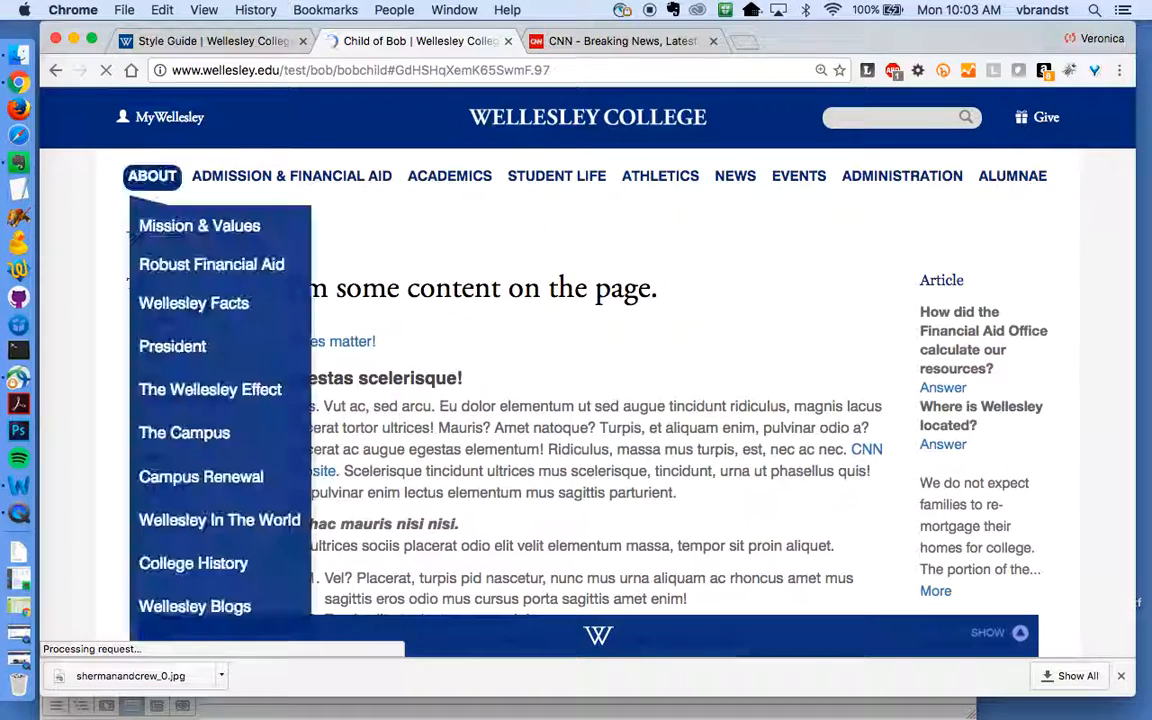
- Test the "Styles matter!" link on the public page and look over the Style Guide page it opens
{"action": "mouse_move", "coordinate": [203, 177]}
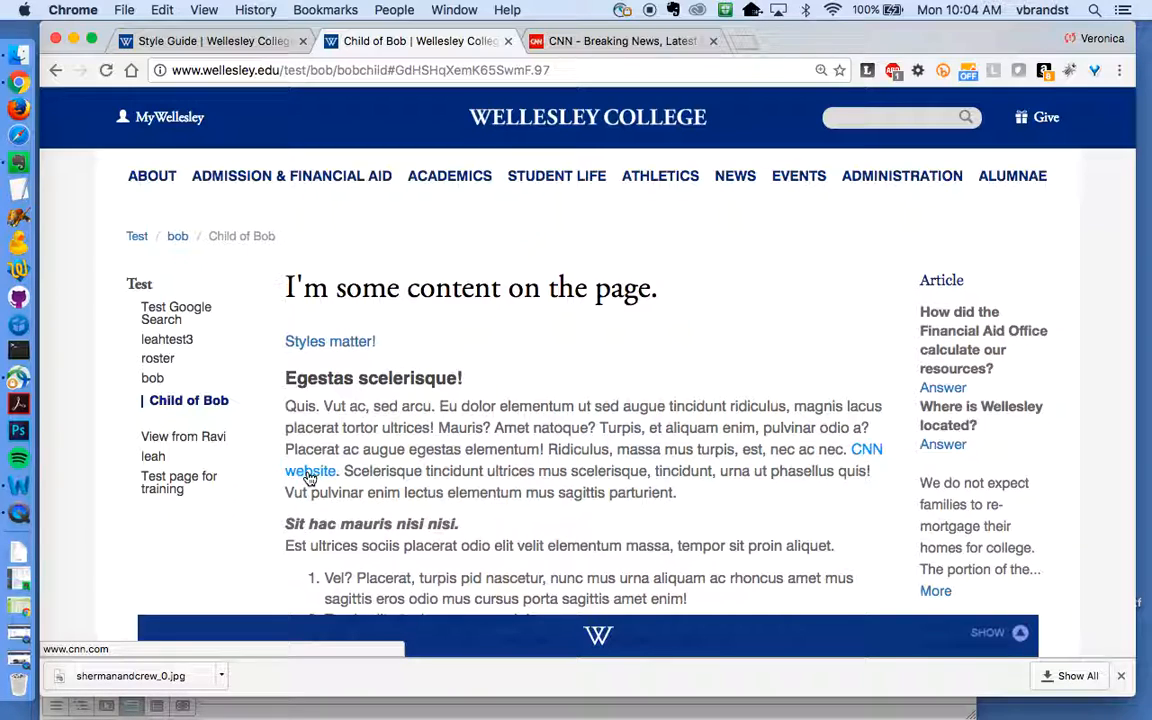
{"action": "left_click", "coordinate": [307, 345]}
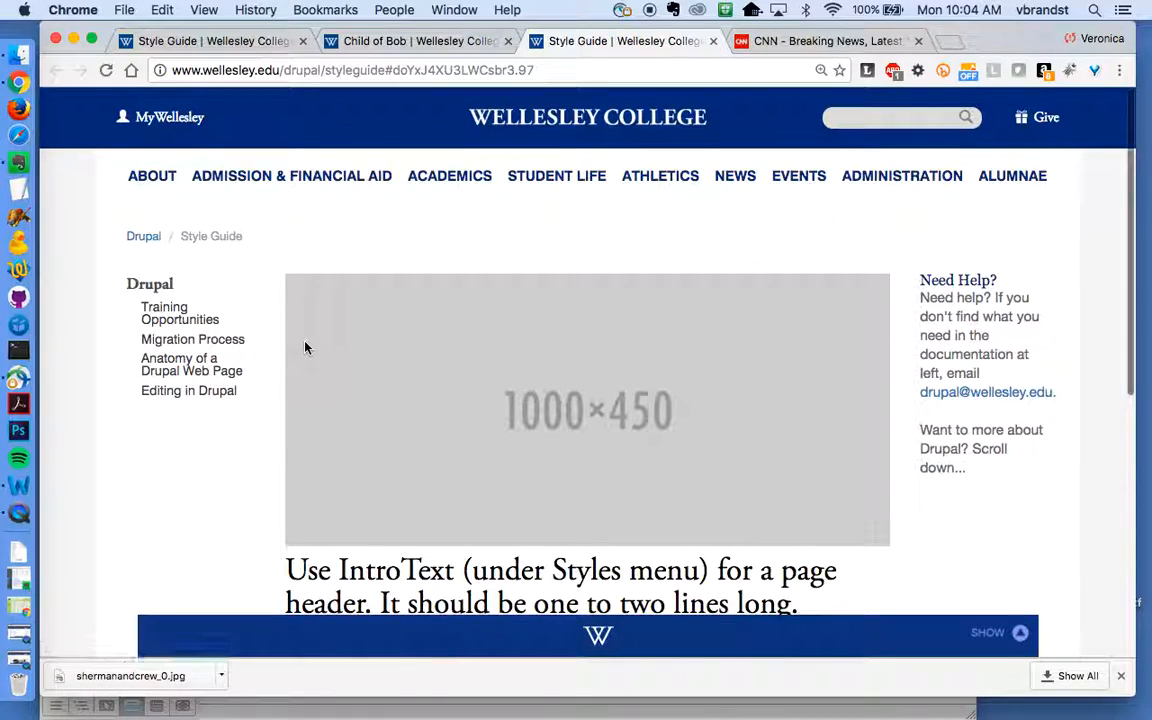
{"action": "scroll", "coordinate": [457, 357], "scroll_direction": "down", "scroll_amount": 5}
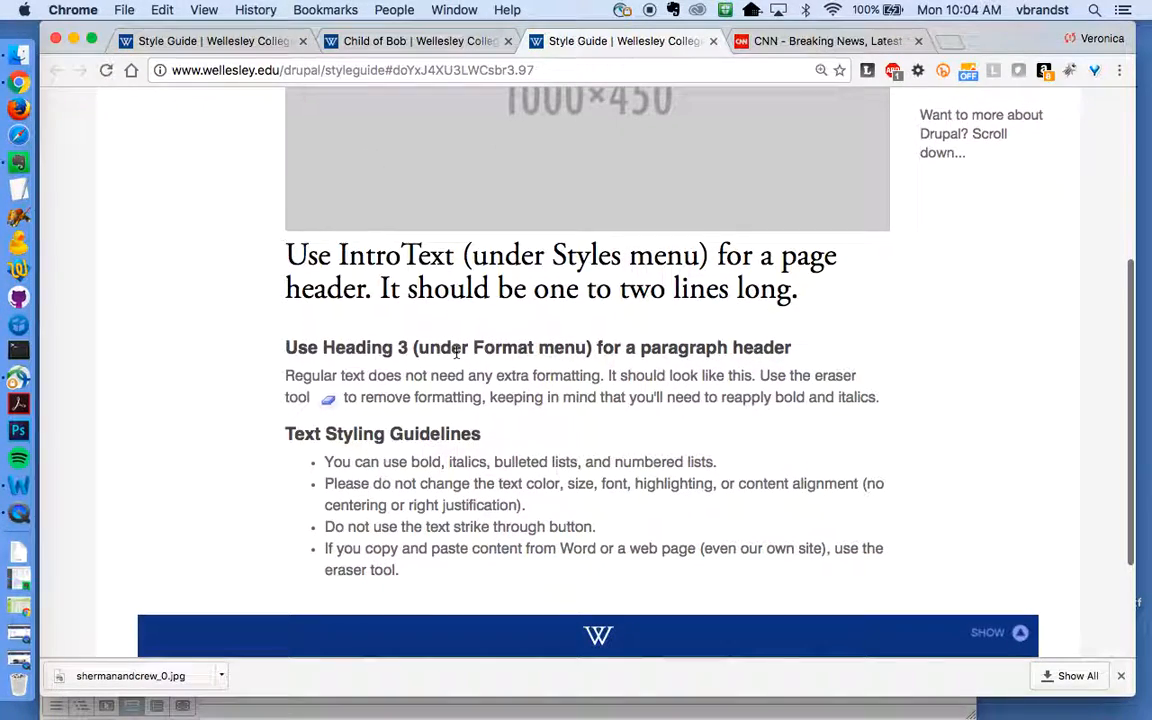
{"action": "scroll", "coordinate": [456, 354], "scroll_direction": "up", "scroll_amount": 5}
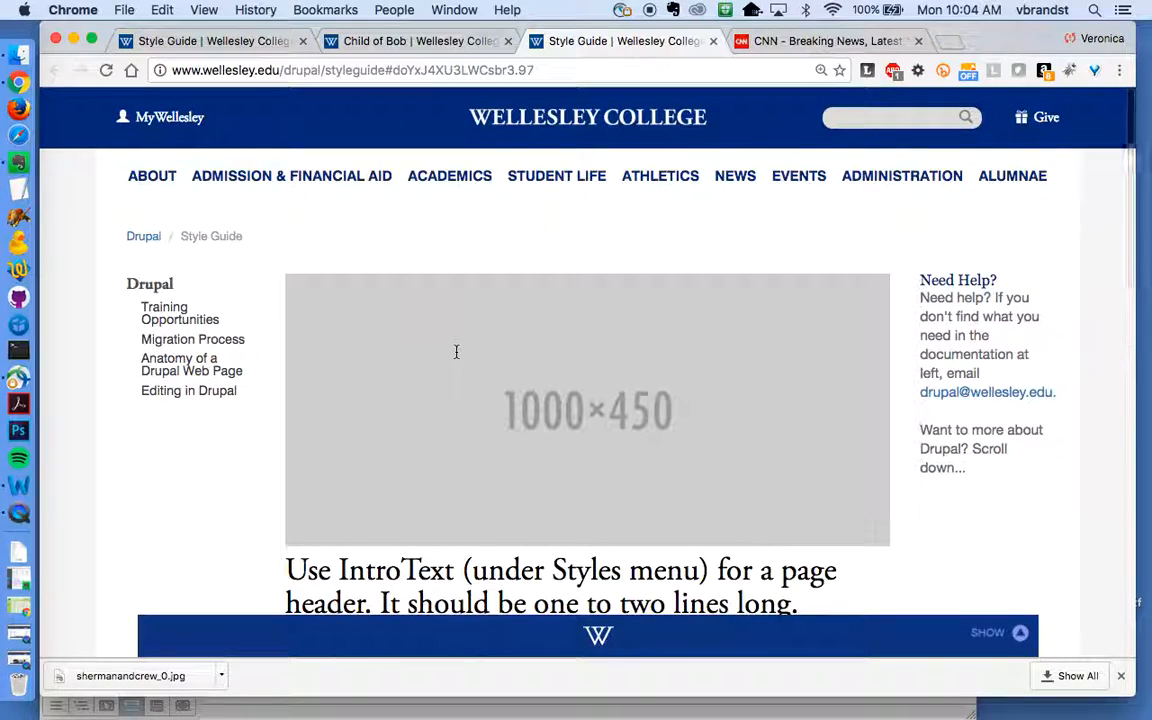